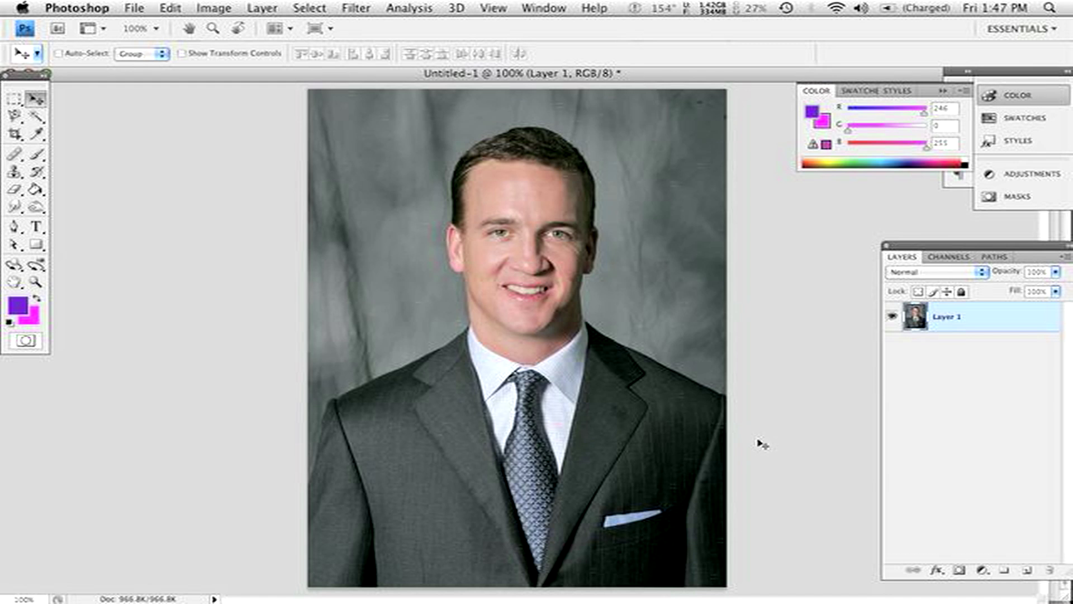
Step: Duplicate Layer 1 as a new layer named 'Working Layer'
{"action": "right_click", "coordinate": [957, 333]}
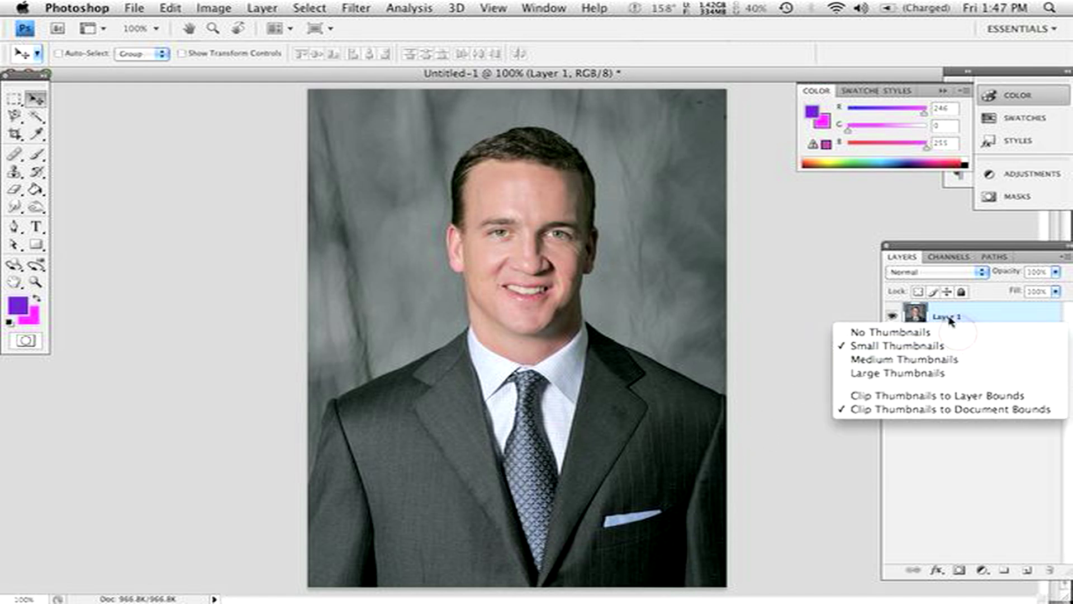
{"action": "right_click", "coordinate": [945, 314]}
{"action": "left_click", "coordinate": [957, 321]}
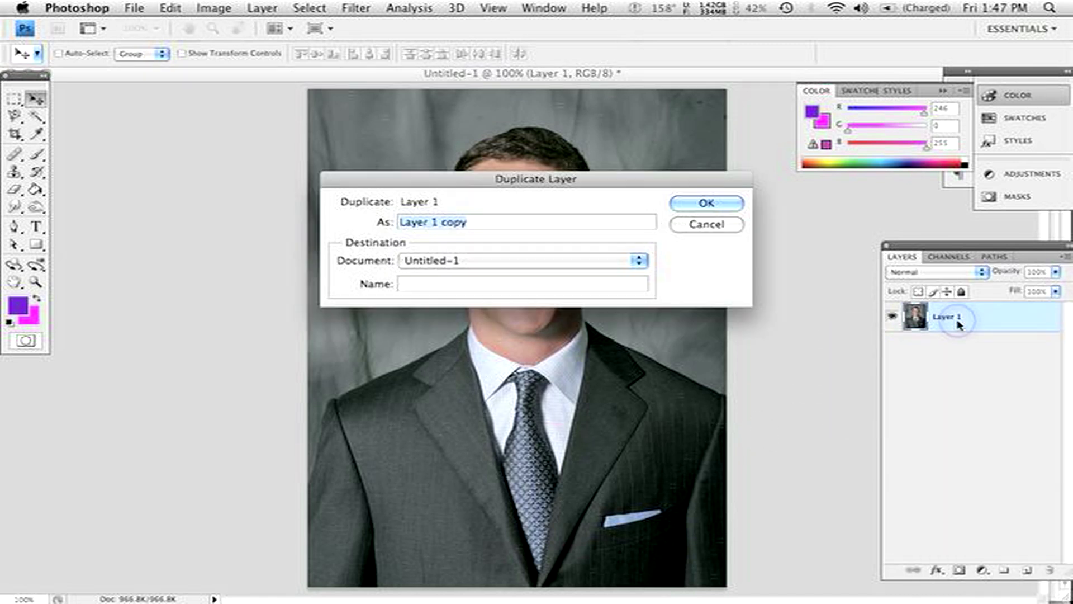
{"action": "type", "text": "Wo"}
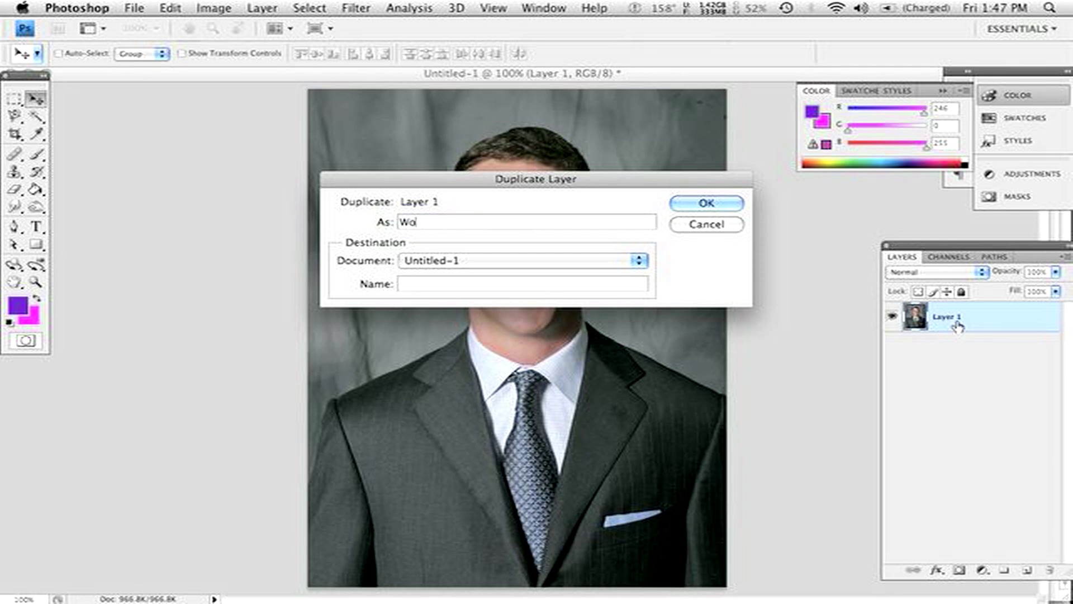
{"action": "type", "text": "rking Layer"}
{"action": "key", "text": "Return"}
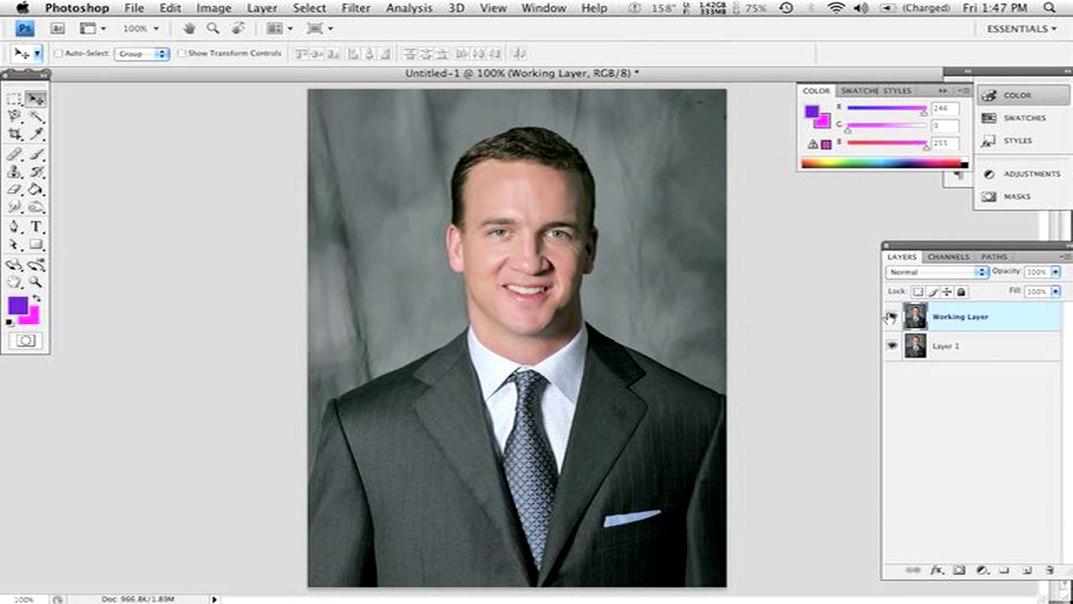
Step: Hide the original Layer 1 so only Working Layer is visible
{"action": "left_click", "coordinate": [892, 345]}
{"action": "left_click", "coordinate": [893, 316]}
{"action": "left_click", "coordinate": [893, 316]}
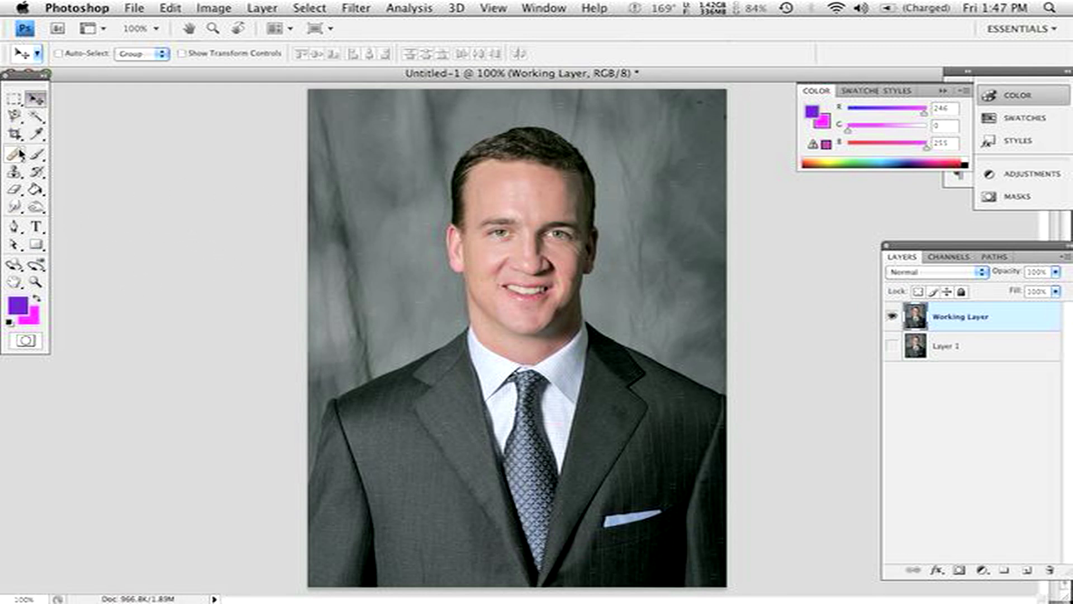
{"action": "left_click", "coordinate": [14, 227]}
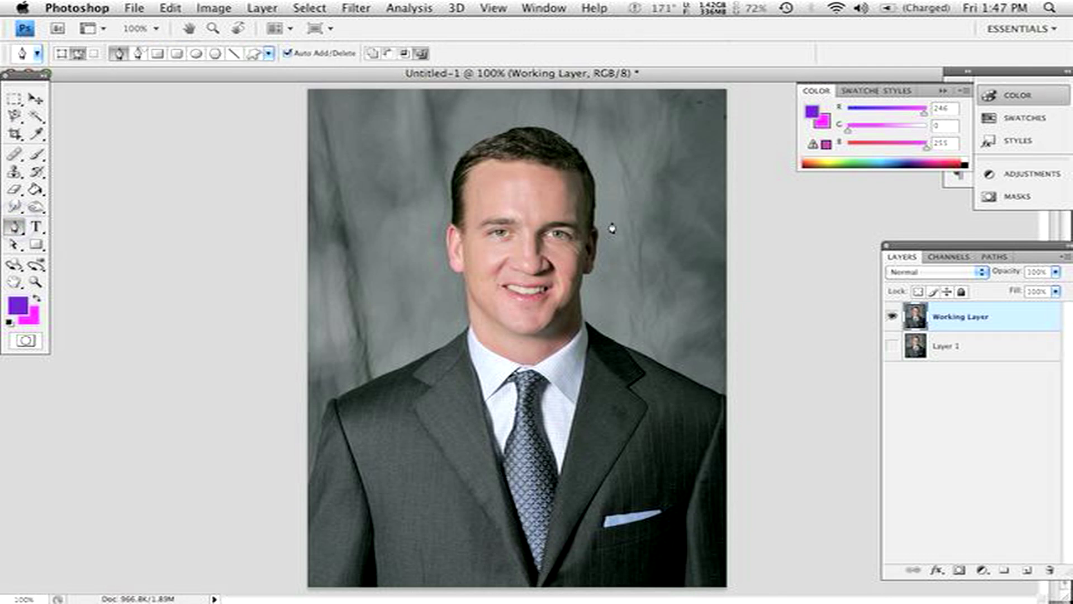
Step: Zoom to 300% on the forehead and hair, with Working Layer active for path drawing
{"action": "left_click", "coordinate": [36, 282]}
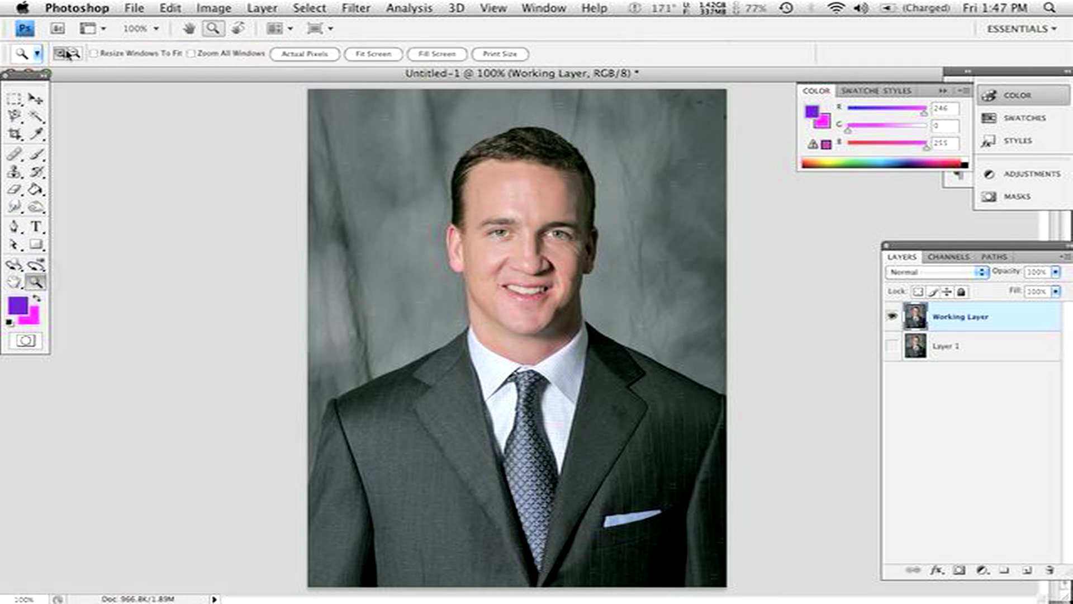
{"action": "left_click", "coordinate": [524, 248]}
{"action": "left_click", "coordinate": [546, 208]}
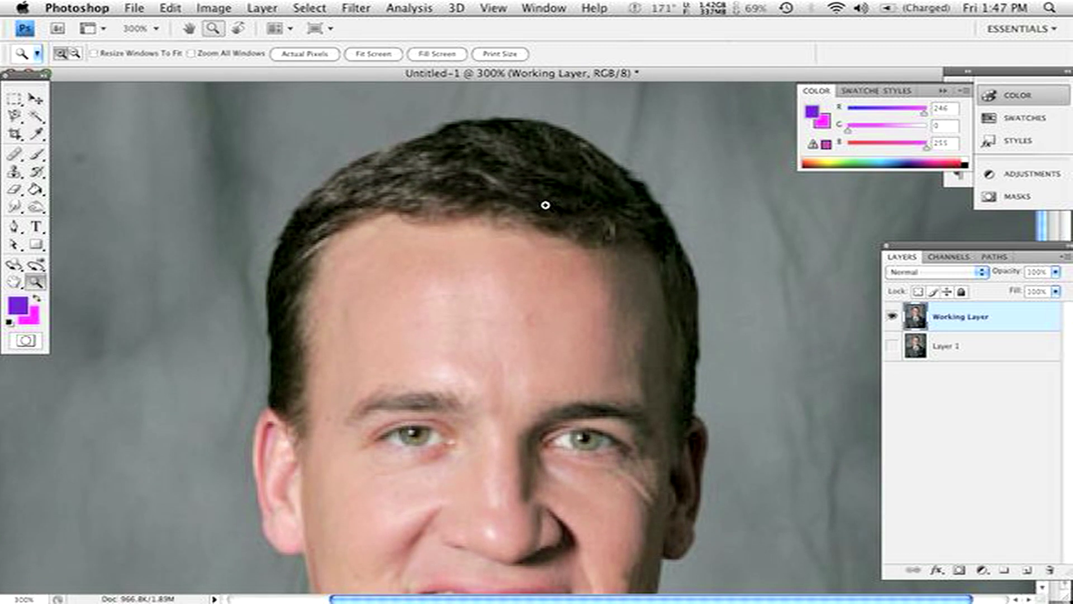
{"action": "left_click", "coordinate": [947, 318]}
{"action": "left_click", "coordinate": [14, 227]}
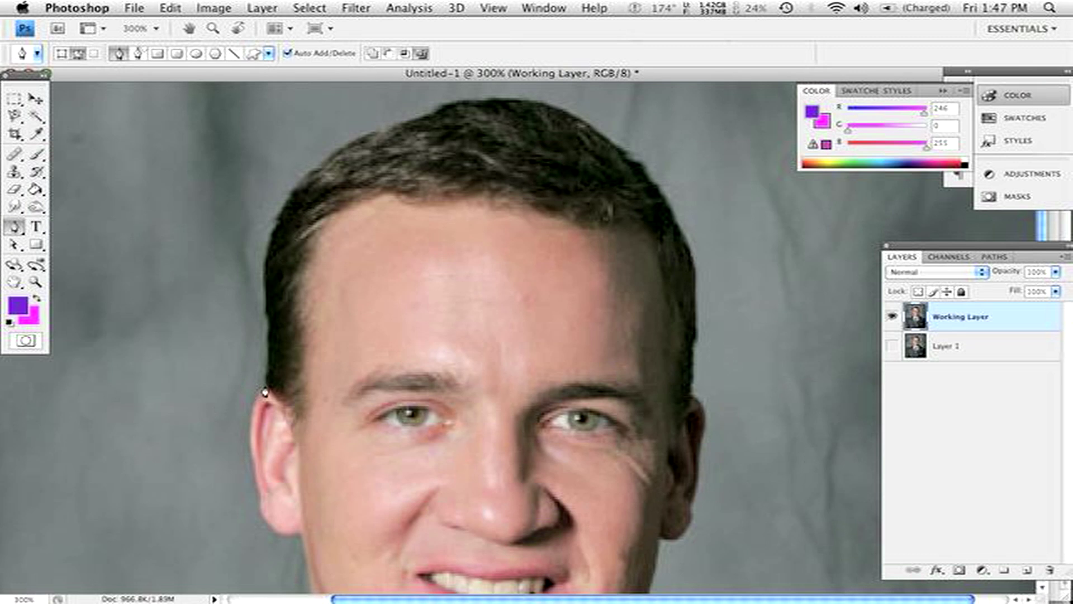
Step: Start the pen path above the left ear and trace up the left hair edge
{"action": "left_click", "coordinate": [265, 381]}
{"action": "left_click", "coordinate": [267, 360]}
{"action": "left_click", "coordinate": [266, 317]}
{"action": "left_click", "coordinate": [264, 308]}
{"action": "left_click", "coordinate": [264, 287]}
{"action": "left_click", "coordinate": [267, 260]}
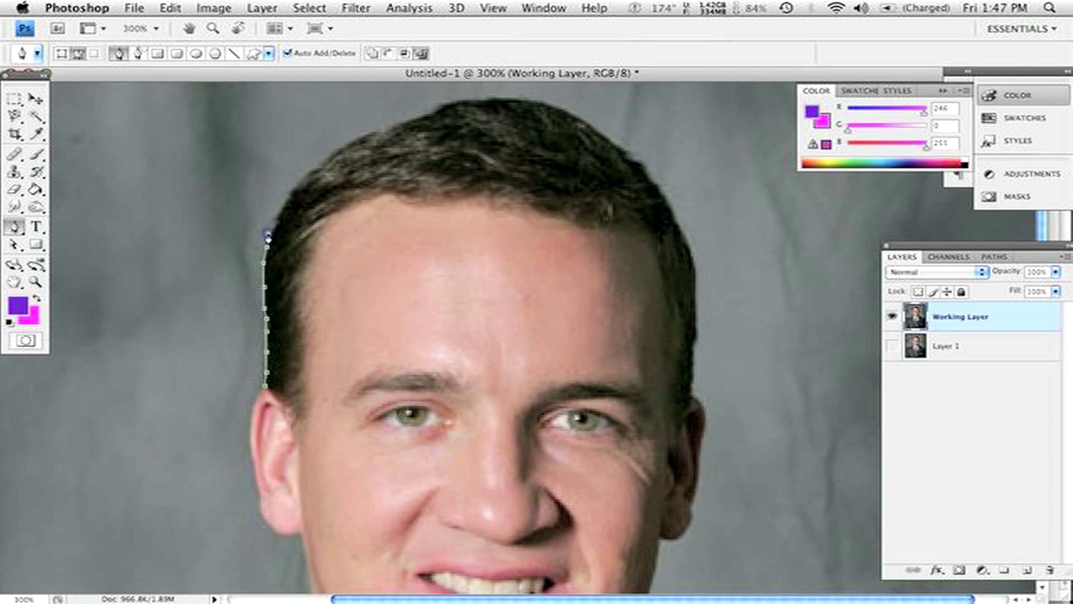
{"action": "left_click", "coordinate": [274, 225]}
{"action": "left_click", "coordinate": [277, 208]}
Step: Continue the path over the crown along the top of the hair
{"action": "left_click", "coordinate": [296, 187]}
{"action": "left_click", "coordinate": [312, 167]}
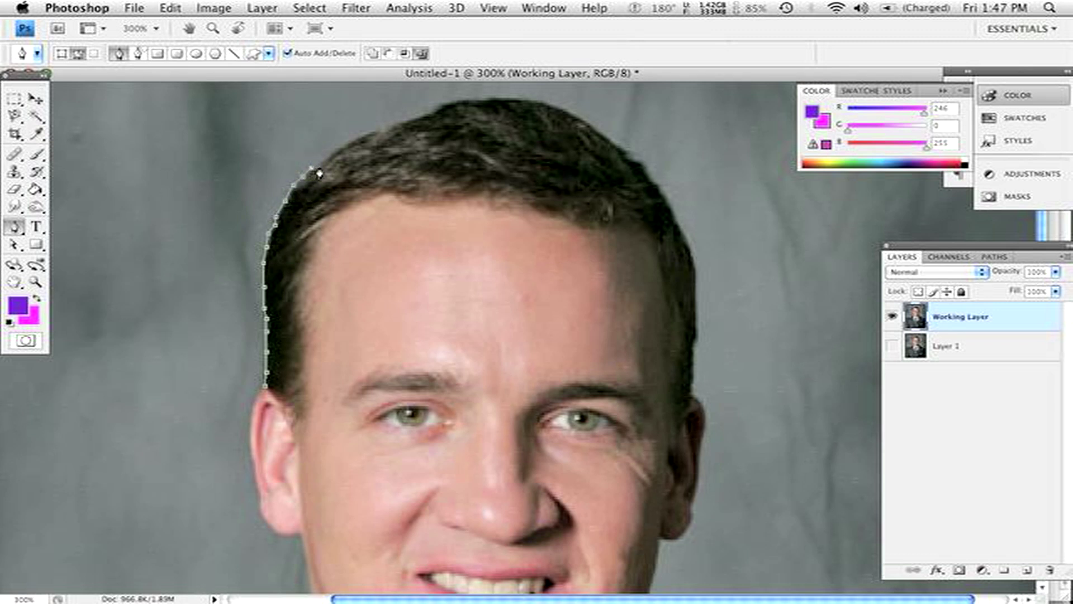
{"action": "left_click", "coordinate": [328, 157]}
{"action": "left_click", "coordinate": [341, 148]}
{"action": "left_click", "coordinate": [360, 137]}
{"action": "left_click", "coordinate": [372, 130]}
{"action": "left_click", "coordinate": [385, 128]}
{"action": "left_click", "coordinate": [396, 124]}
{"action": "left_click", "coordinate": [417, 117]}
{"action": "left_click", "coordinate": [435, 113]}
{"action": "left_click", "coordinate": [464, 100]}
{"action": "left_click", "coordinate": [492, 98]}
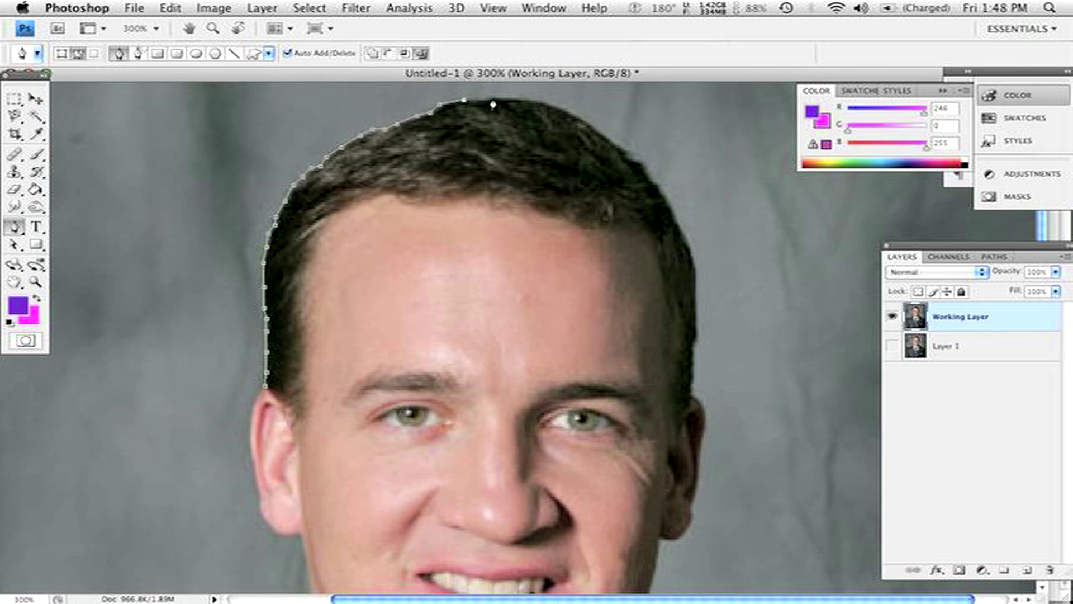
{"action": "left_click", "coordinate": [520, 99]}
{"action": "left_click", "coordinate": [541, 101]}
Step: Bring the path down the right hair edge to the bottom of the right sideburn
{"action": "left_click", "coordinate": [589, 123]}
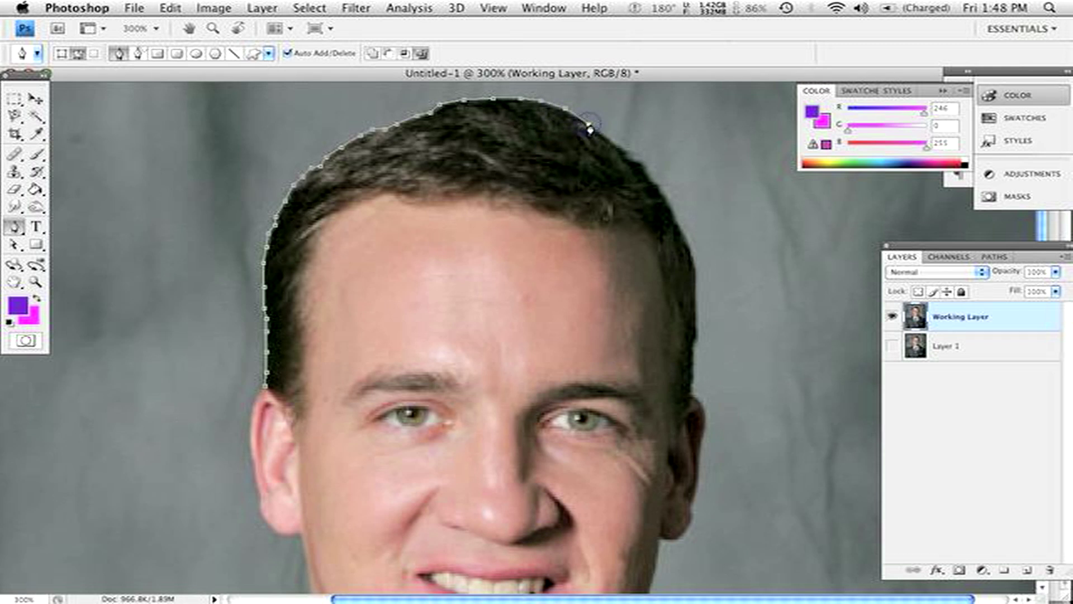
{"action": "left_click", "coordinate": [609, 136]}
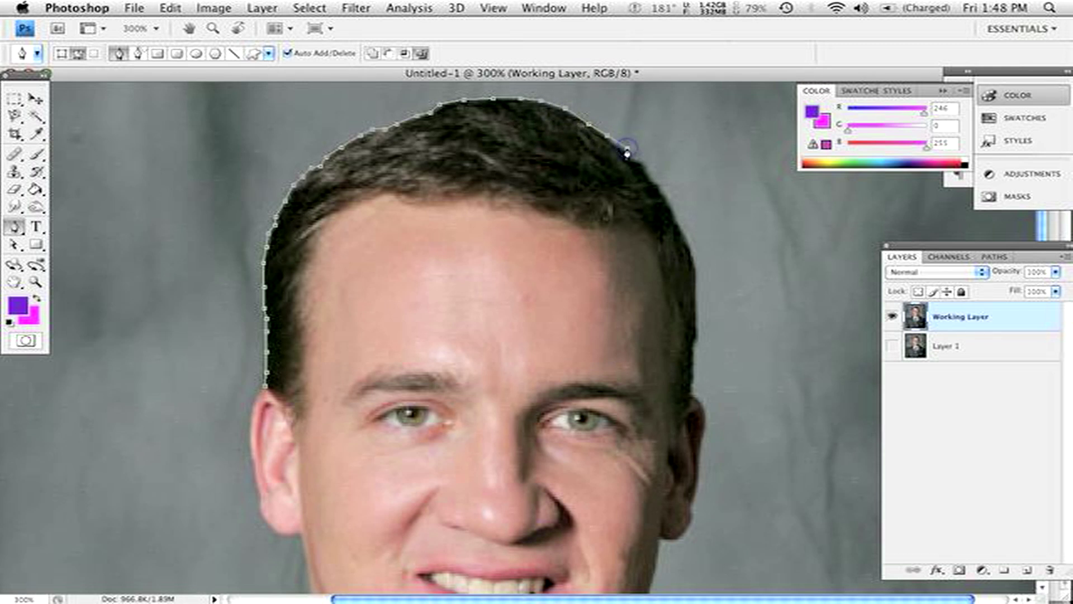
{"action": "left_click", "coordinate": [631, 157]}
{"action": "left_click", "coordinate": [643, 167]}
{"action": "left_click", "coordinate": [652, 187]}
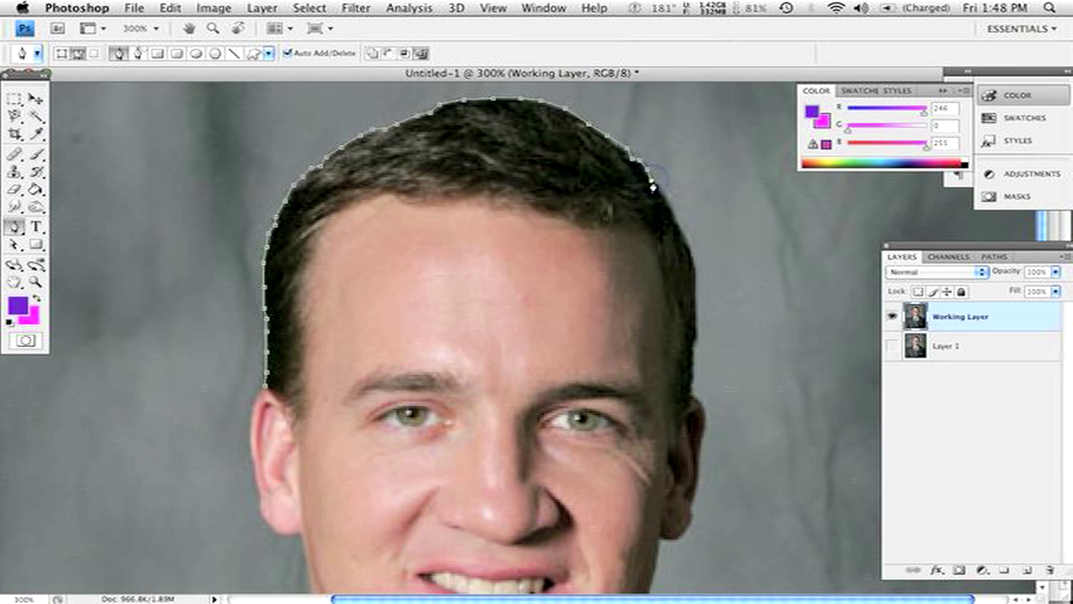
{"action": "left_click", "coordinate": [663, 194]}
{"action": "left_click", "coordinate": [678, 227]}
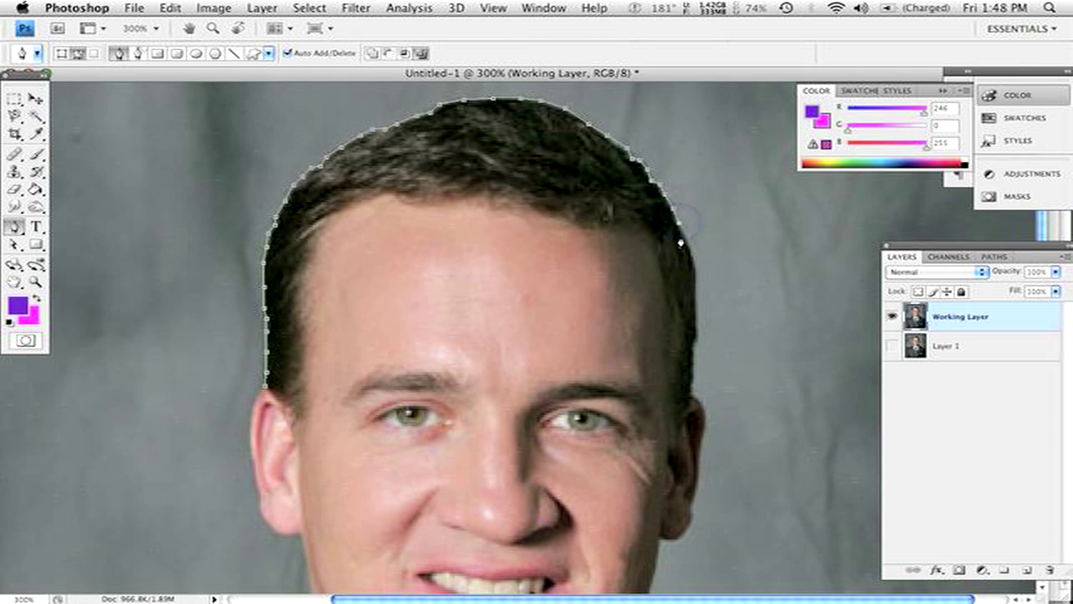
{"action": "left_click", "coordinate": [692, 248]}
{"action": "left_click", "coordinate": [696, 330]}
{"action": "left_click", "coordinate": [693, 347]}
{"action": "left_click", "coordinate": [693, 364]}
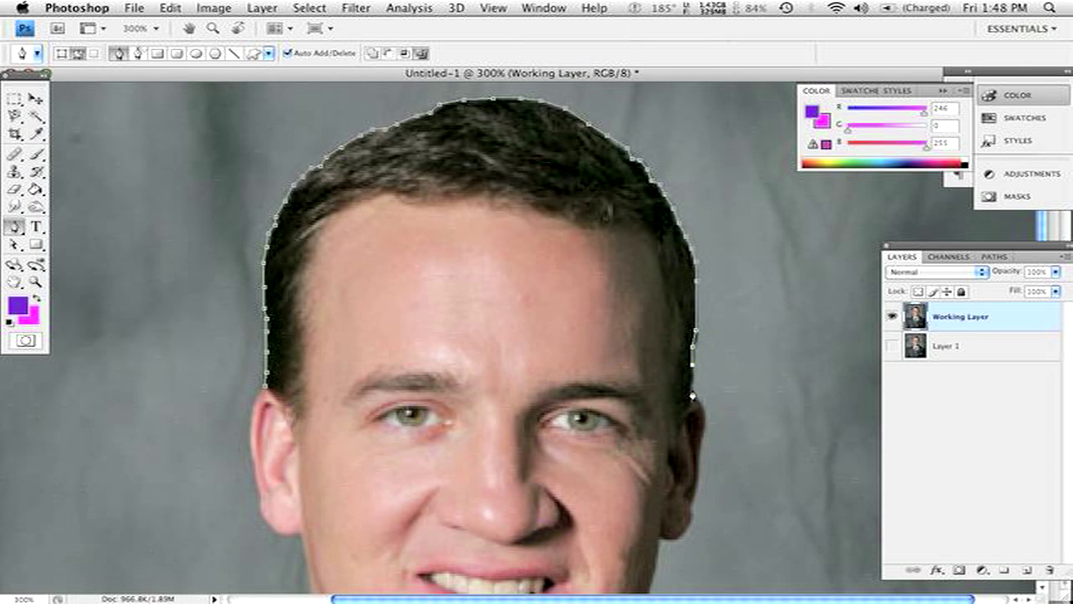
{"action": "left_click", "coordinate": [691, 389]}
{"action": "left_click", "coordinate": [687, 404]}
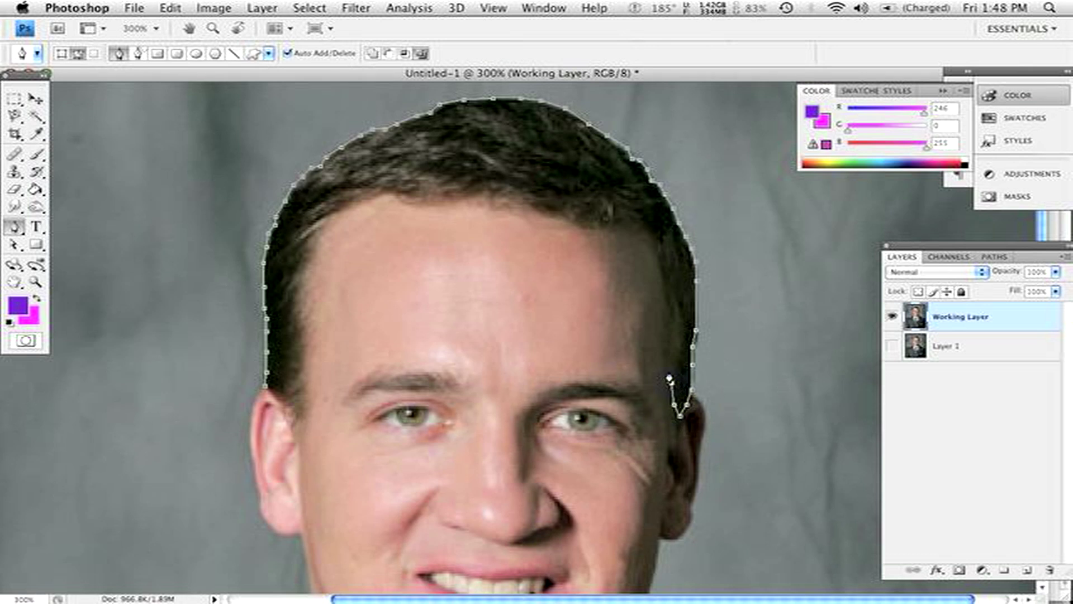
{"action": "left_click", "coordinate": [664, 361]}
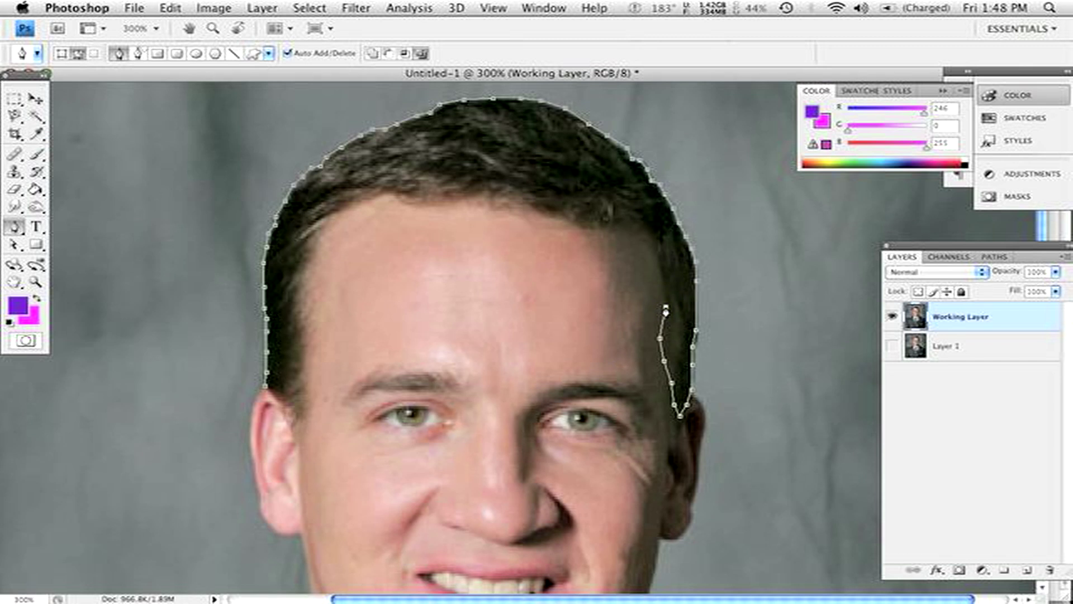
Step: Carry the path up the inner right sideburn edge, undoing misplaced anchors
{"action": "key", "text": "super+alt+z"}
{"action": "key", "text": "super+alt+z"}
{"action": "key", "text": "super+alt+z"}
{"action": "key", "text": "super+alt+z"}
{"action": "left_click", "coordinate": [677, 347]}
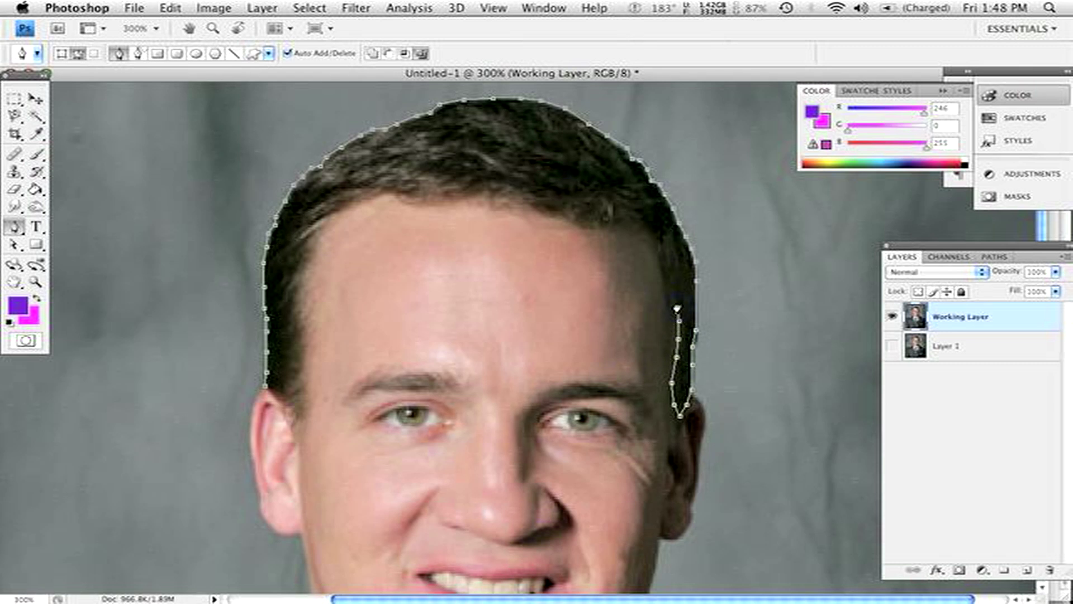
{"action": "left_click", "coordinate": [668, 289]}
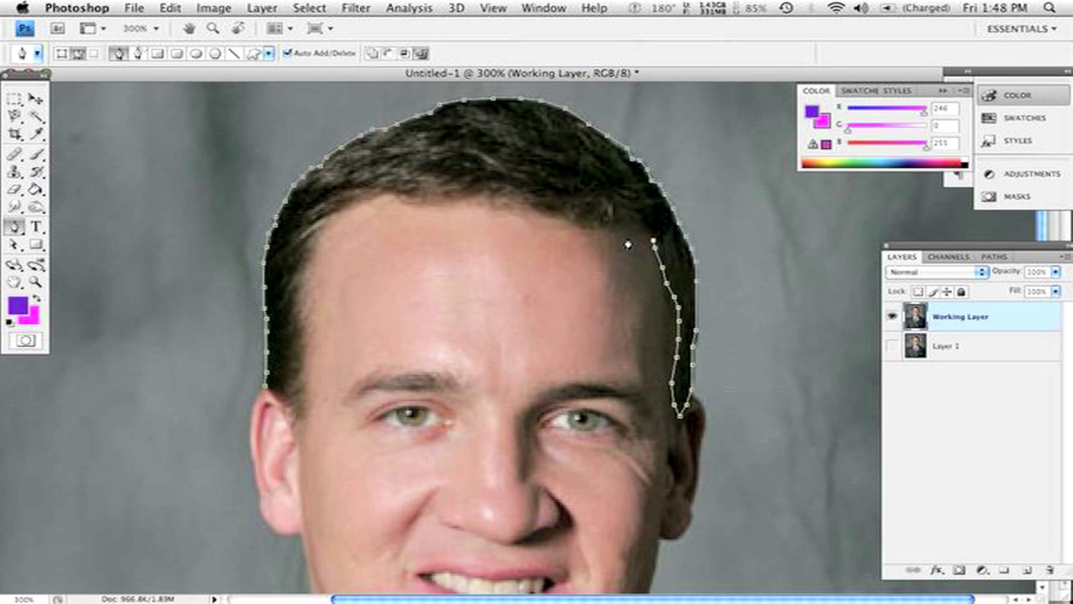
{"action": "key", "text": "super+z"}
Step: Trace the path left along the forehead hairline
{"action": "left_click", "coordinate": [572, 224]}
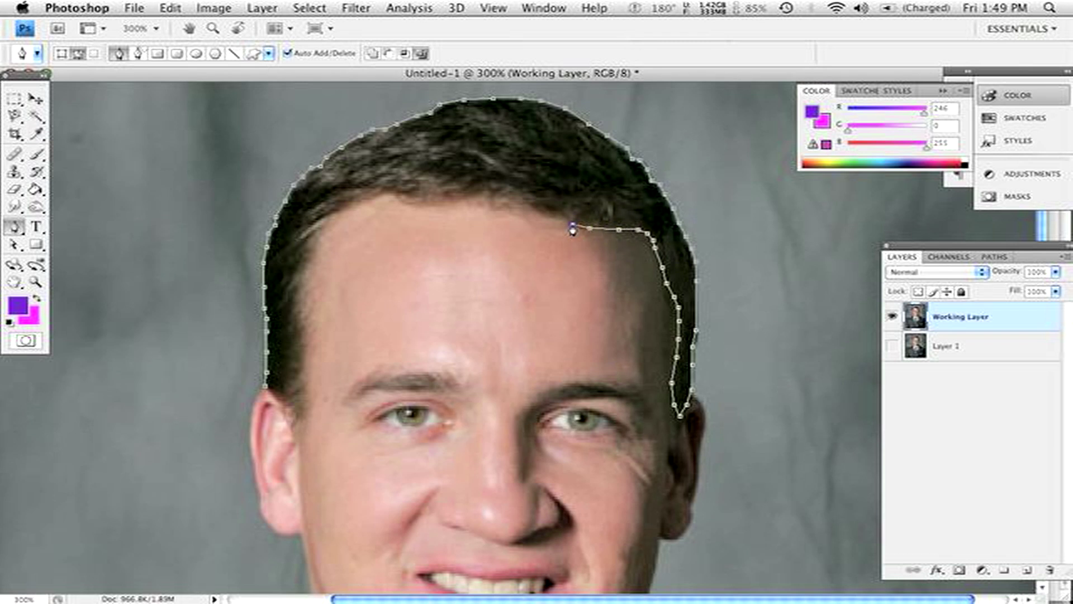
{"action": "left_click", "coordinate": [565, 219]}
{"action": "left_click", "coordinate": [545, 216]}
{"action": "left_click", "coordinate": [535, 213]}
{"action": "left_click", "coordinate": [517, 210]}
{"action": "left_click", "coordinate": [499, 208]}
{"action": "left_click", "coordinate": [469, 206]}
{"action": "left_click", "coordinate": [441, 205]}
{"action": "left_click", "coordinate": [421, 206]}
{"action": "left_click", "coordinate": [396, 199]}
Step: Run the path down the left temple hairline and close it at the starting anchor
{"action": "left_click", "coordinate": [364, 202]}
{"action": "left_click", "coordinate": [330, 226]}
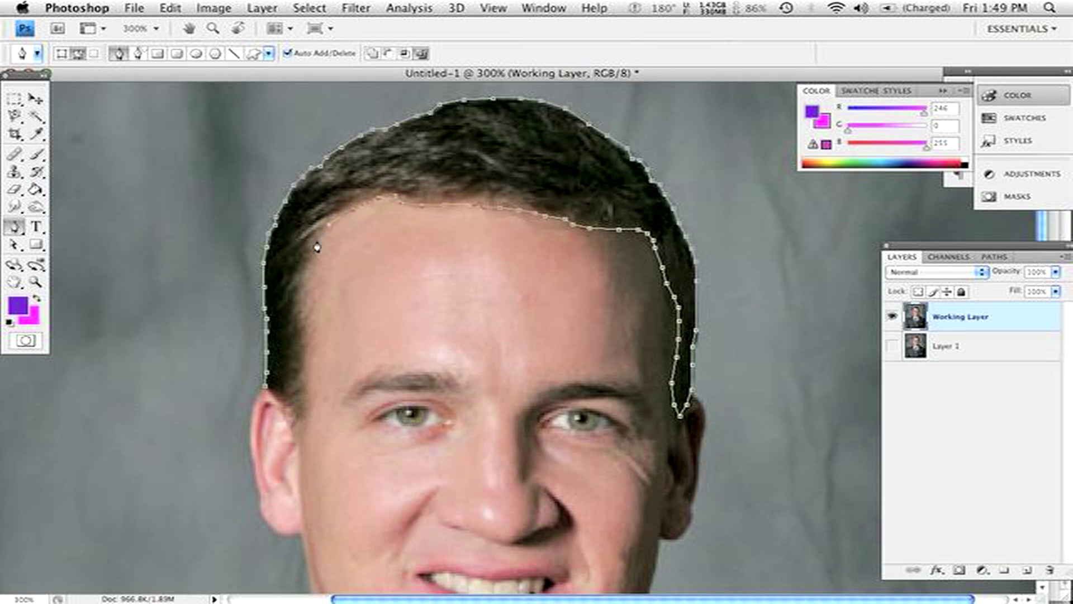
{"action": "left_click", "coordinate": [313, 257]}
{"action": "left_click", "coordinate": [304, 283]}
{"action": "left_click", "coordinate": [303, 301]}
{"action": "left_click", "coordinate": [306, 324]}
{"action": "left_click", "coordinate": [305, 343]}
{"action": "left_click", "coordinate": [304, 362]}
{"action": "left_click", "coordinate": [300, 392]}
{"action": "key", "text": "ctrl+z"}
{"action": "left_click", "coordinate": [307, 407]}
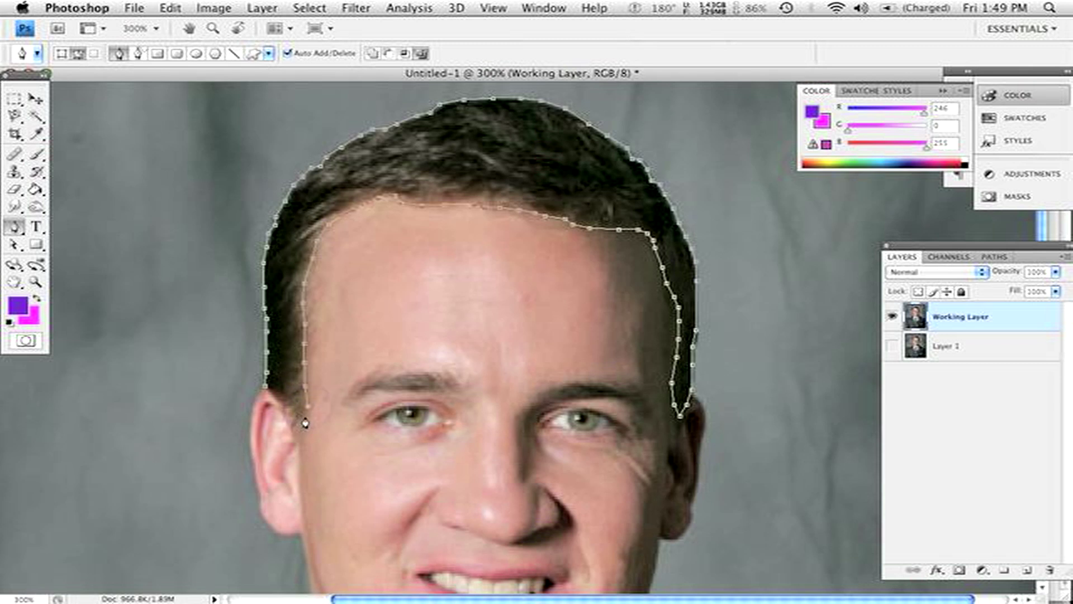
{"action": "left_click", "coordinate": [292, 413]}
{"action": "left_click", "coordinate": [278, 394]}
{"action": "left_click", "coordinate": [268, 394]}
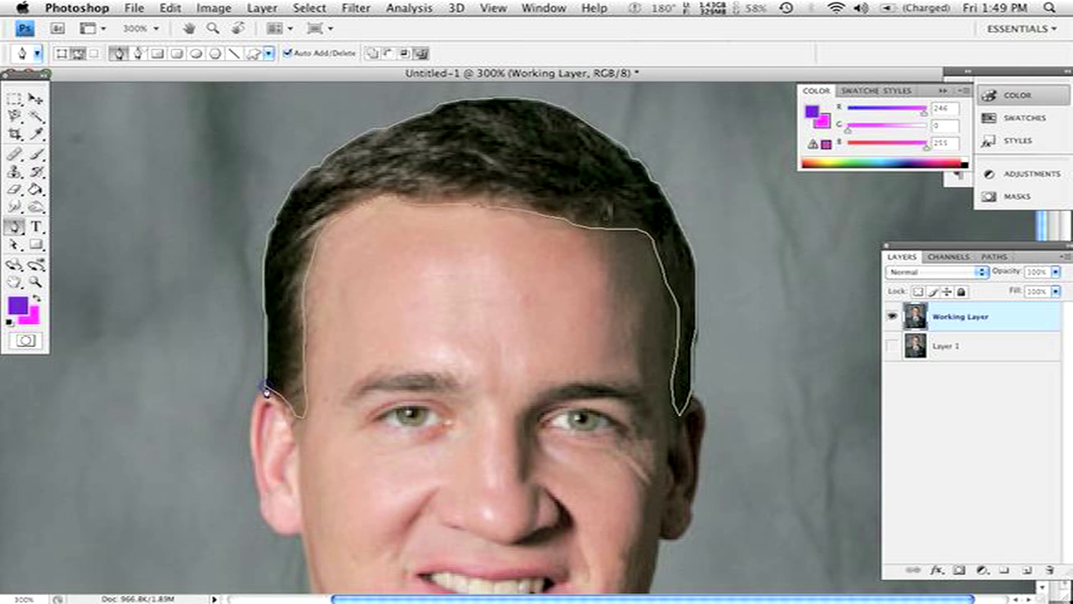
Step: Convert the hair path into a selection with a 2-pixel feather radius
{"action": "right_click", "coordinate": [383, 334]}
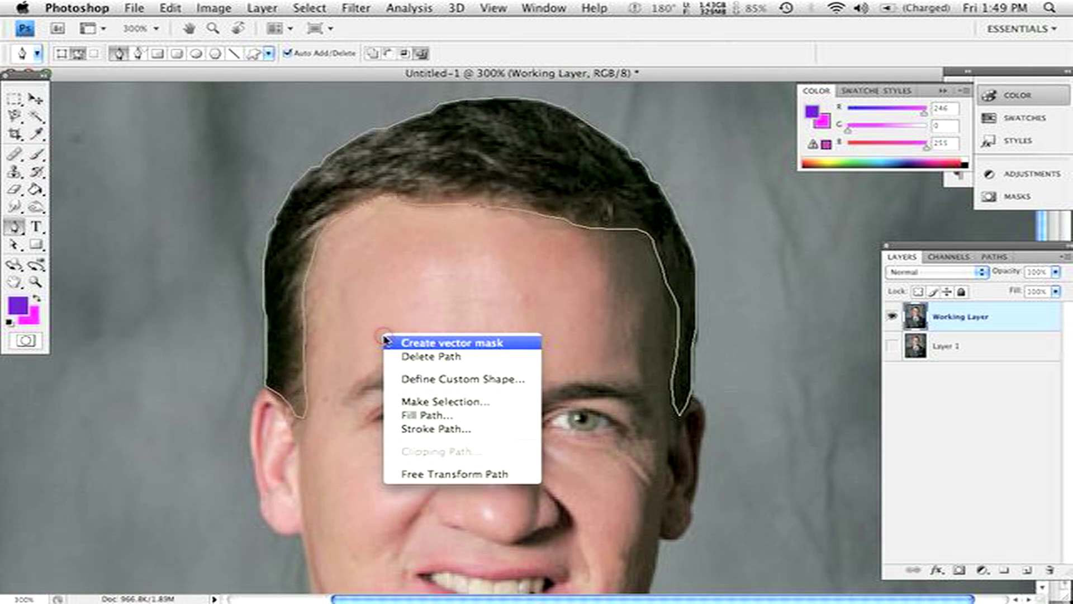
{"action": "left_click", "coordinate": [476, 401]}
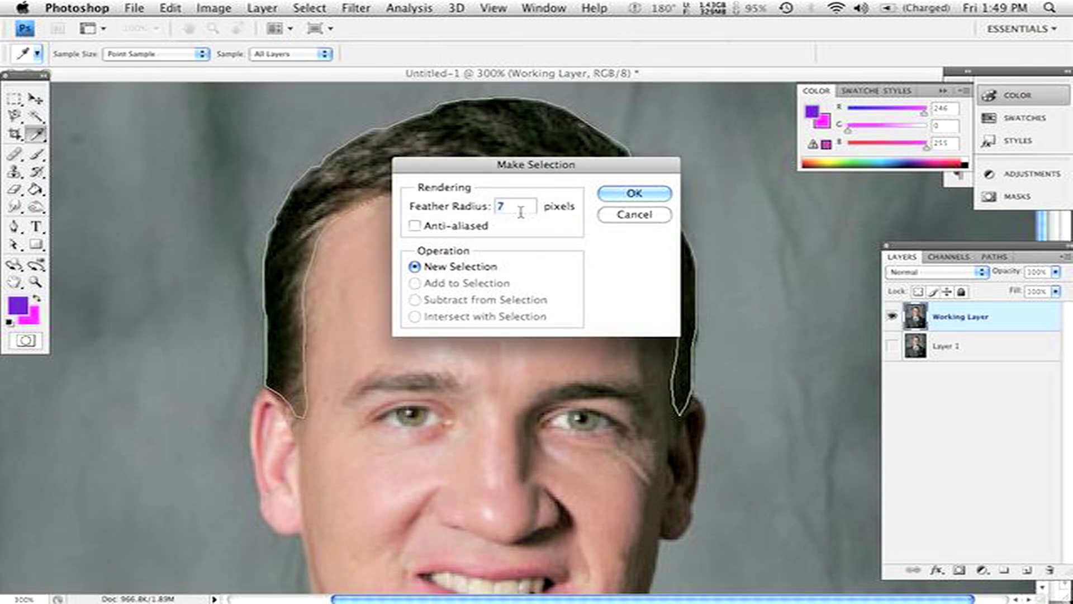
{"action": "type", "text": "2"}
{"action": "key", "text": "Return"}
{"action": "key", "text": "p"}
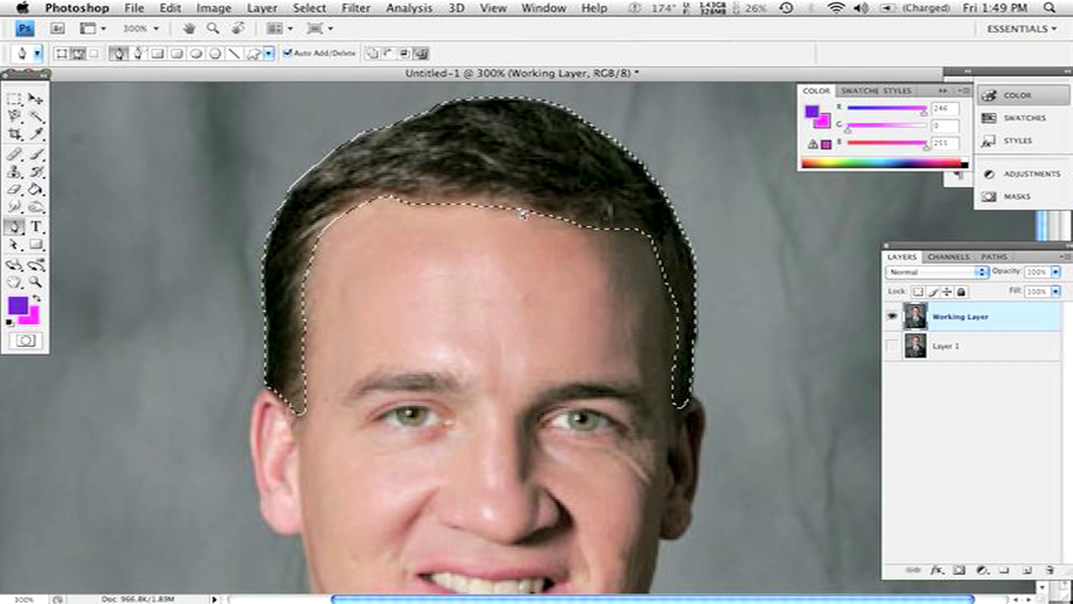
Step: Copy the selected hair and paste it as a new Layer 2
{"action": "left_click", "coordinate": [185, 10]}
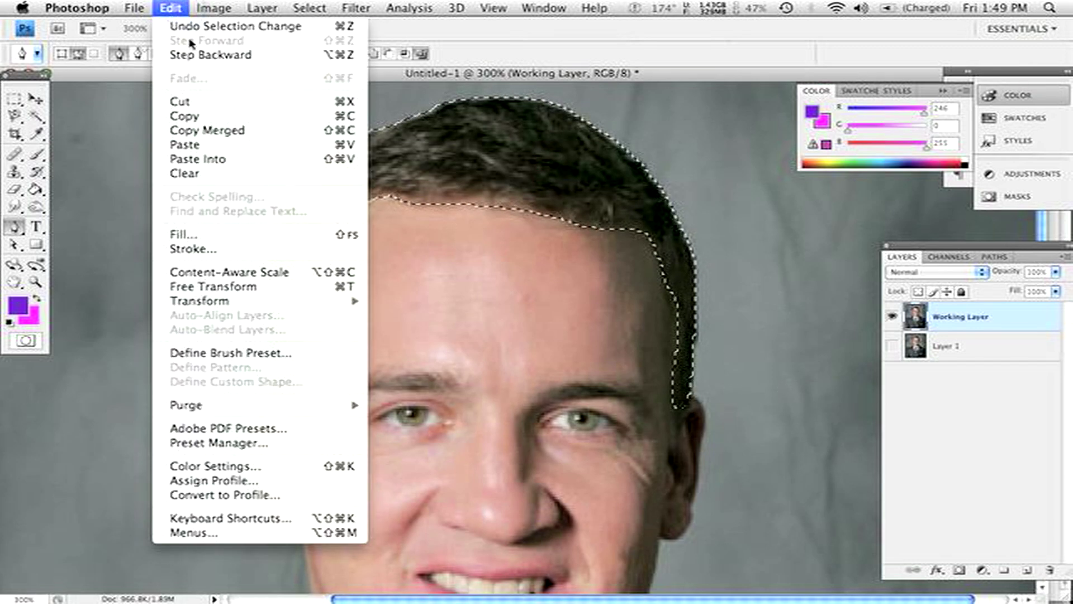
{"action": "left_click", "coordinate": [193, 110]}
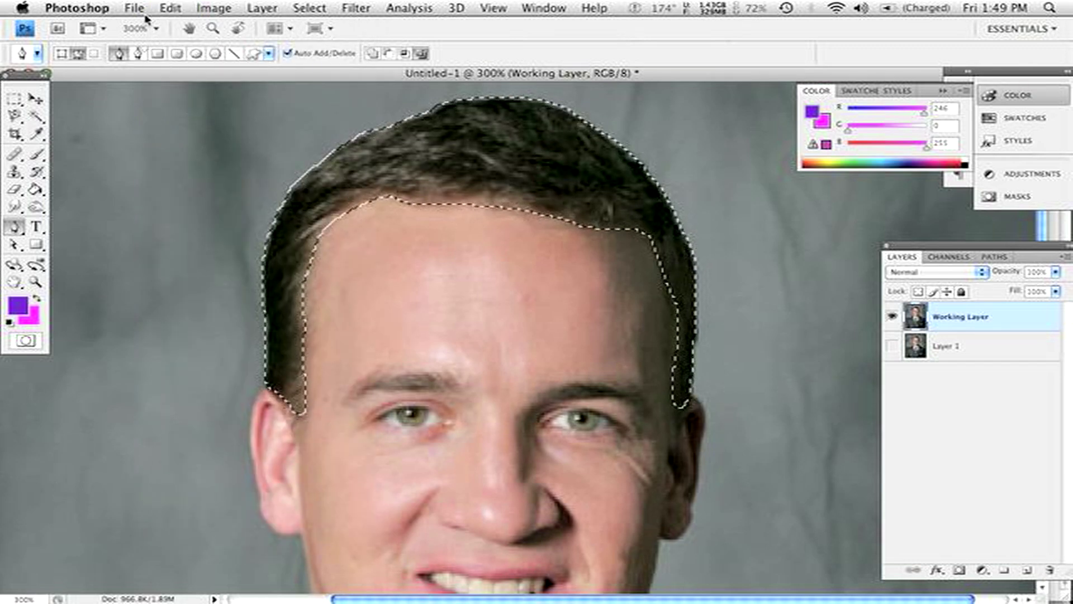
{"action": "left_click", "coordinate": [171, 8]}
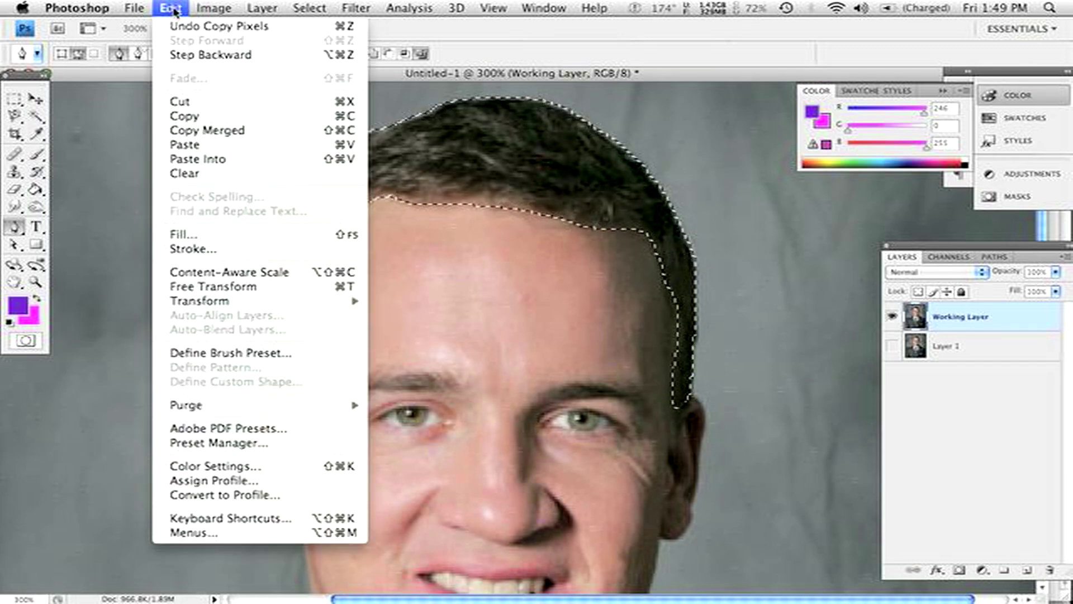
{"action": "left_click", "coordinate": [206, 145]}
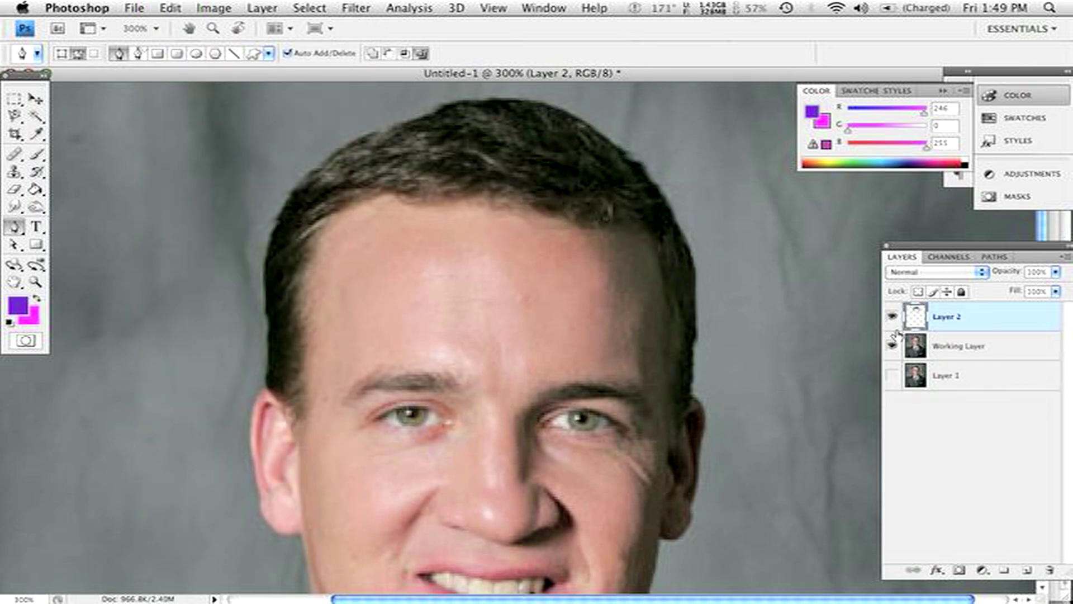
Step: Toggle Working Layer and Layer 2 visibility to check the pasted hair, leaving Layer 2 active
{"action": "left_click", "coordinate": [892, 346]}
{"action": "left_click", "coordinate": [893, 317]}
{"action": "left_click", "coordinate": [893, 317]}
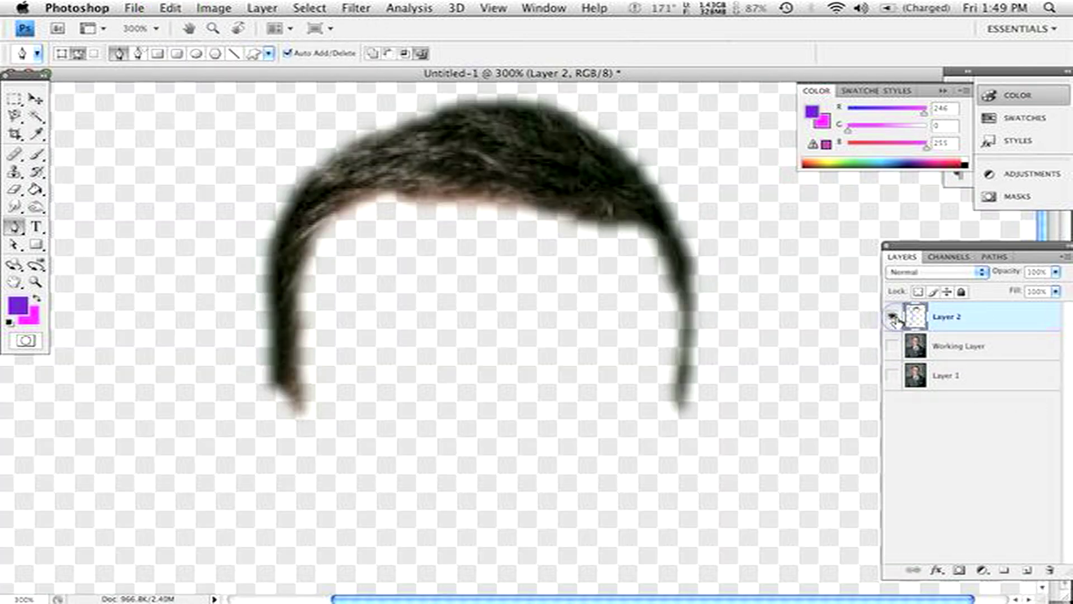
{"action": "left_click", "coordinate": [893, 346]}
{"action": "left_click", "coordinate": [957, 346]}
{"action": "left_click", "coordinate": [947, 316]}
Step: Nudge the Layer 2 hair down two steps over the forehead
{"action": "left_click", "coordinate": [35, 99]}
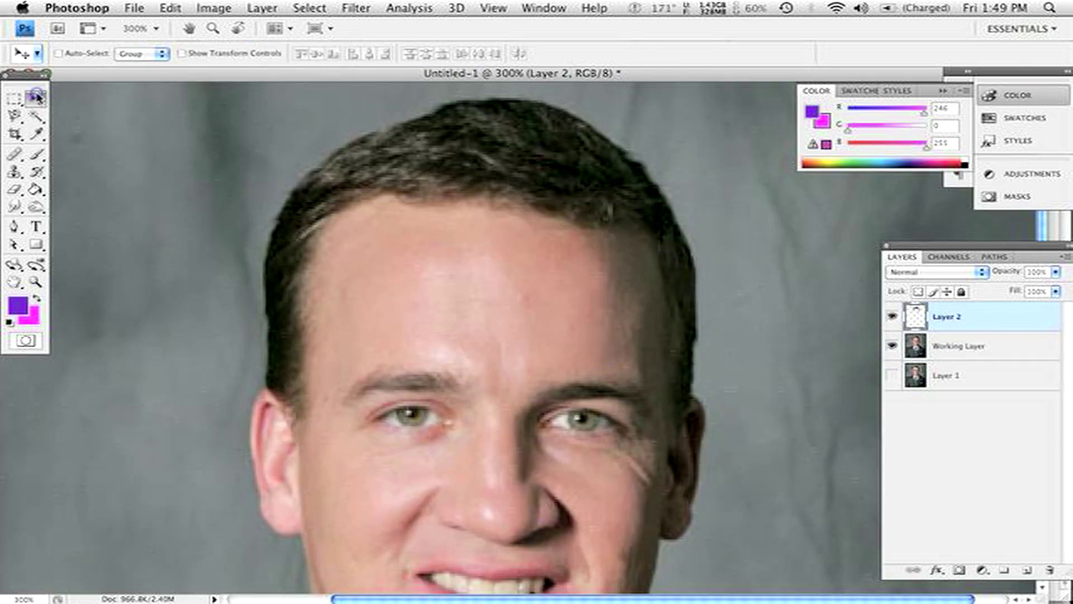
{"action": "key", "text": "Down"}
{"action": "key", "text": "Down"}
{"action": "key", "text": "Down"}
{"action": "key", "text": "Down"}
{"action": "key", "text": "Down"}
{"action": "key", "text": "Down"}
{"action": "key", "text": "Down"}
{"action": "key", "text": "Down"}
{"action": "key", "text": "Down"}
{"action": "key", "text": "Down"}
{"action": "key", "text": "Down"}
{"action": "key", "text": "Down"}
{"action": "key", "text": "Down"}
{"action": "key", "text": "Down"}
{"action": "key", "text": "Down"}
{"action": "key", "text": "Down"}
{"action": "key", "text": "Down"}
{"action": "key", "text": "Down"}
{"action": "key", "text": "Down"}
{"action": "key", "text": "Down"}
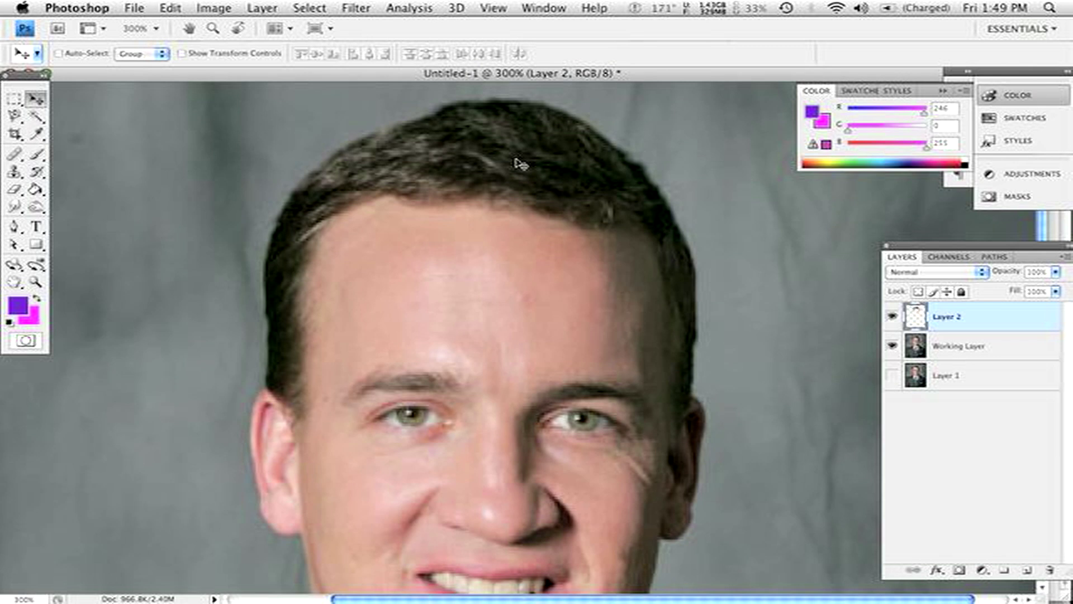
{"action": "key", "text": "Down"}
{"action": "key", "text": "Down"}
{"action": "key", "text": "Down"}
{"action": "key", "text": "Down"}
{"action": "key", "text": "Down"}
{"action": "key", "text": "Down"}
{"action": "key", "text": "Down"}
{"action": "key", "text": "Down"}
{"action": "key", "text": "Down"}
{"action": "key", "text": "Down"}
{"action": "key", "text": "Down"}
{"action": "key", "text": "Down"}
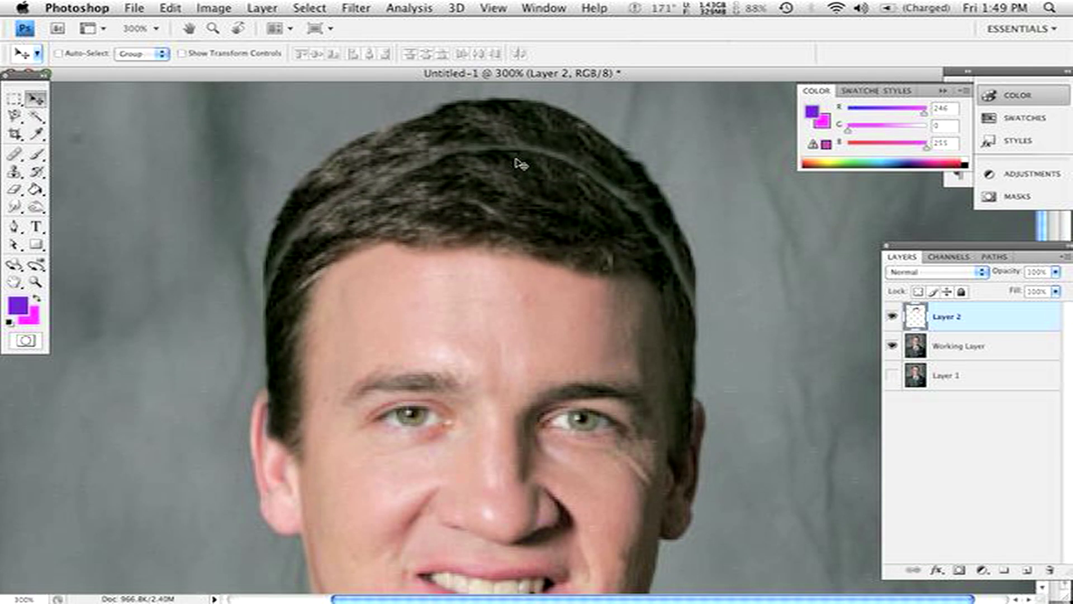
{"action": "scroll", "coordinate": [520, 164], "scroll_direction": "down", "scroll_amount": 2}
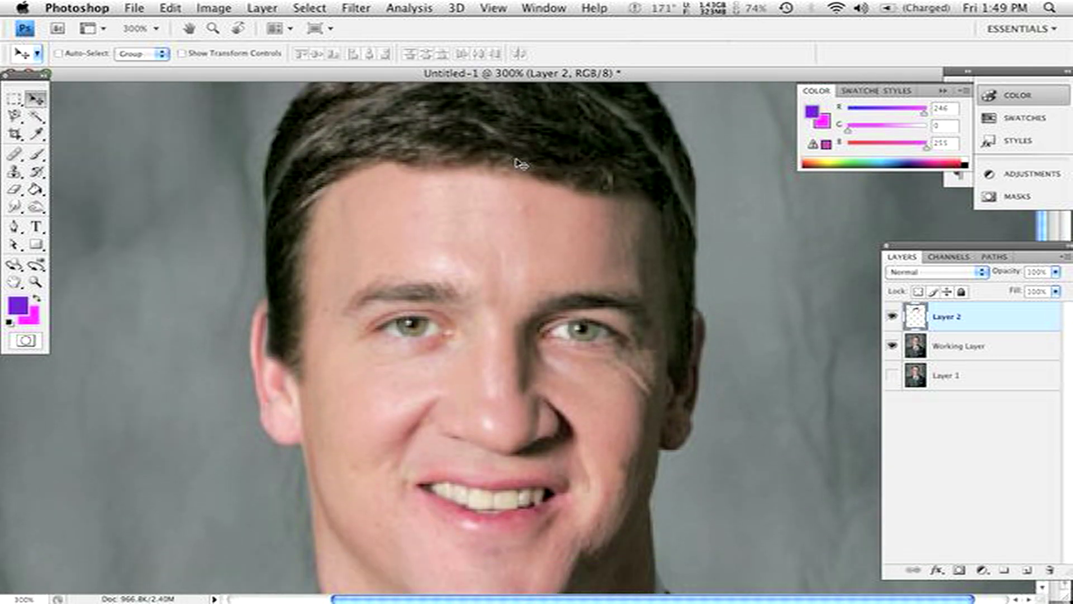
{"action": "scroll", "coordinate": [520, 164], "scroll_direction": "up", "scroll_amount": 1}
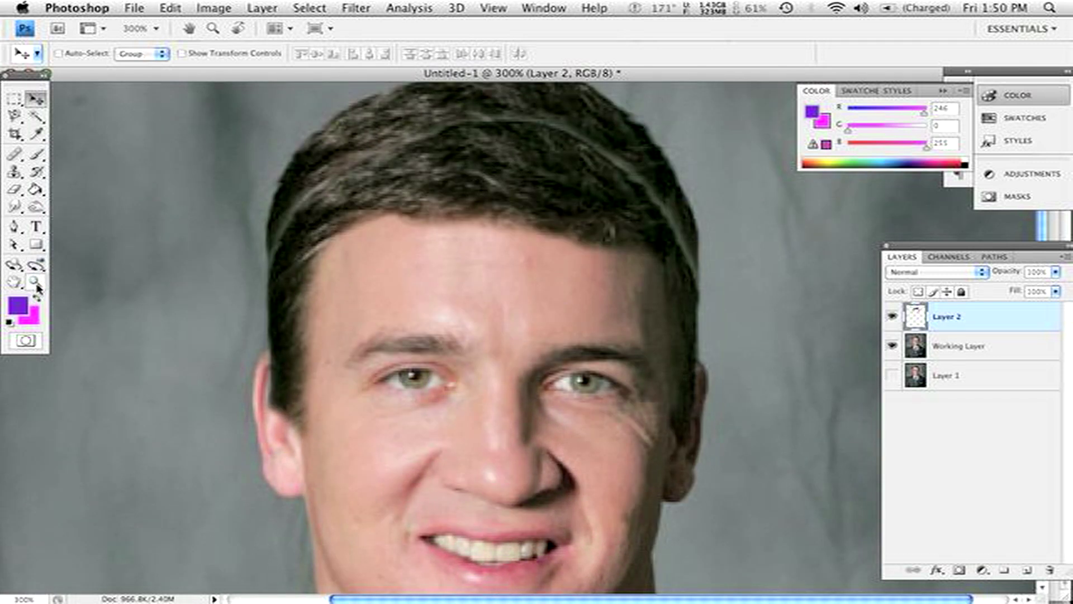
Step: Zoom out to 100% to view the whole portrait and make Working Layer active
{"action": "left_click", "coordinate": [35, 283]}
{"action": "left_click", "coordinate": [169, 186]}
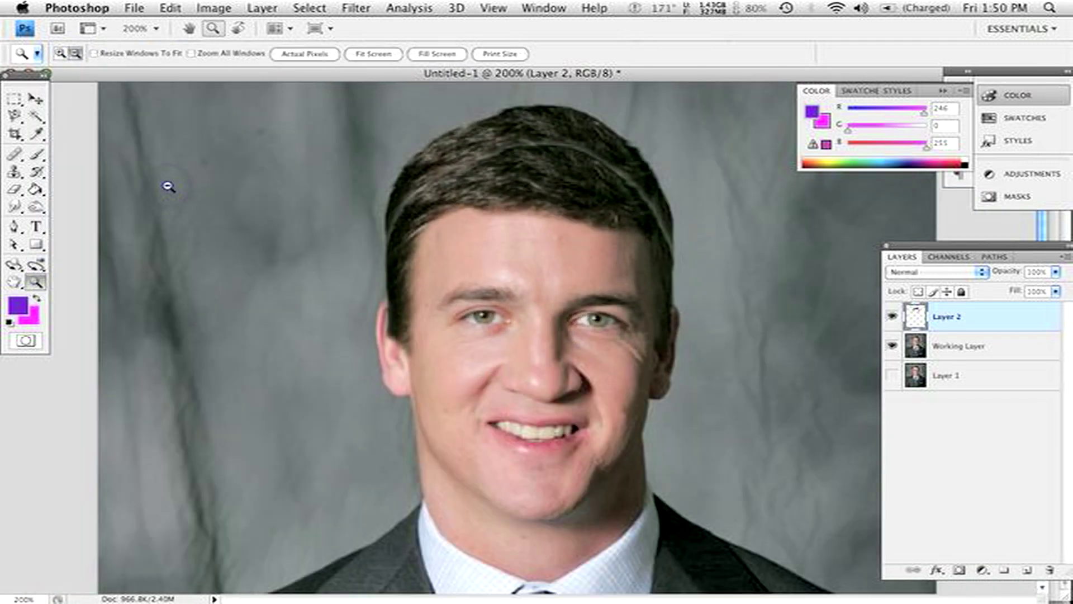
{"action": "left_click", "coordinate": [168, 185]}
{"action": "left_click", "coordinate": [33, 97]}
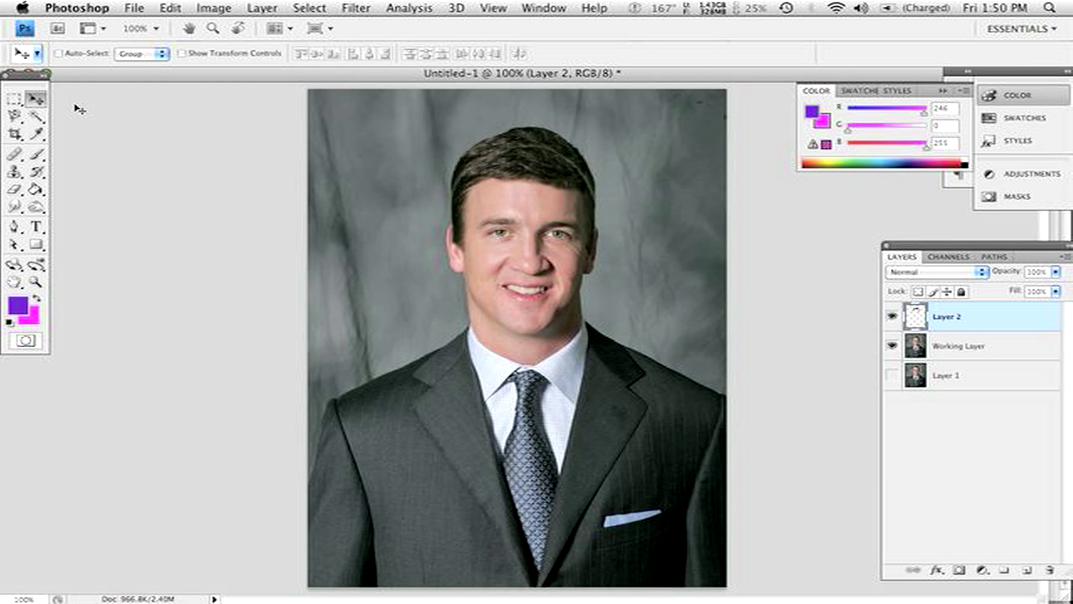
{"action": "left_click", "coordinate": [43, 101]}
{"action": "left_click", "coordinate": [939, 350]}
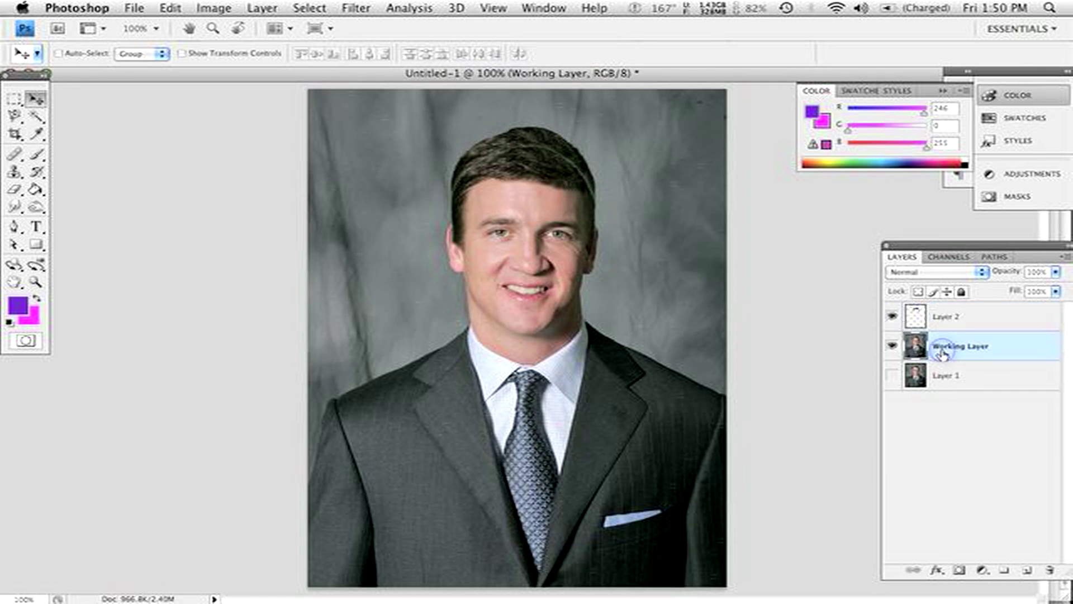
Step: Clone background over the top and left edge of the old hair
{"action": "left_click", "coordinate": [15, 173]}
{"action": "left_click", "coordinate": [14, 173]}
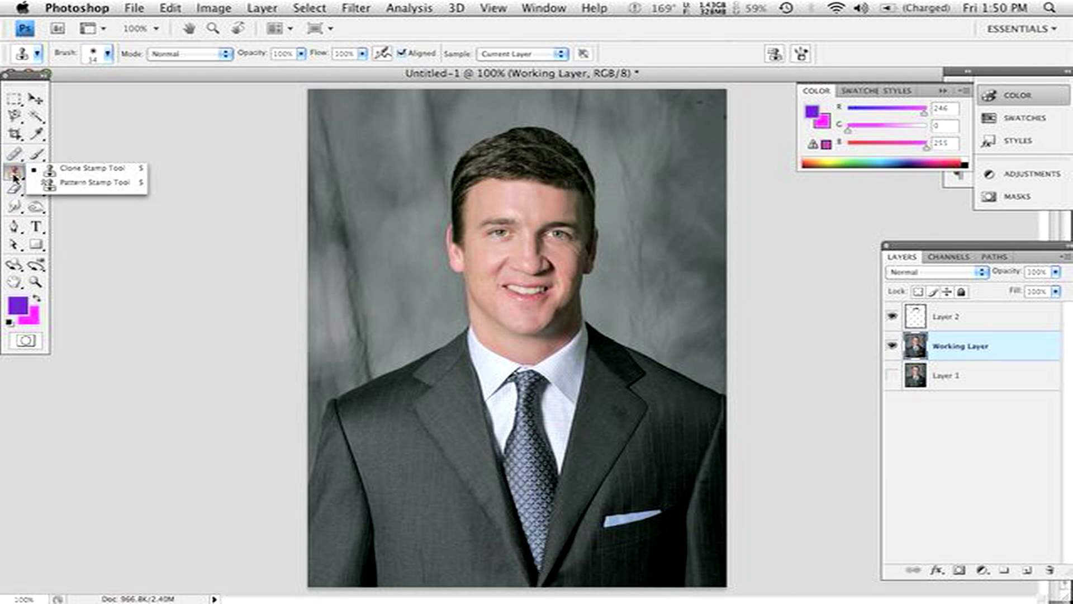
{"action": "left_click", "coordinate": [70, 175]}
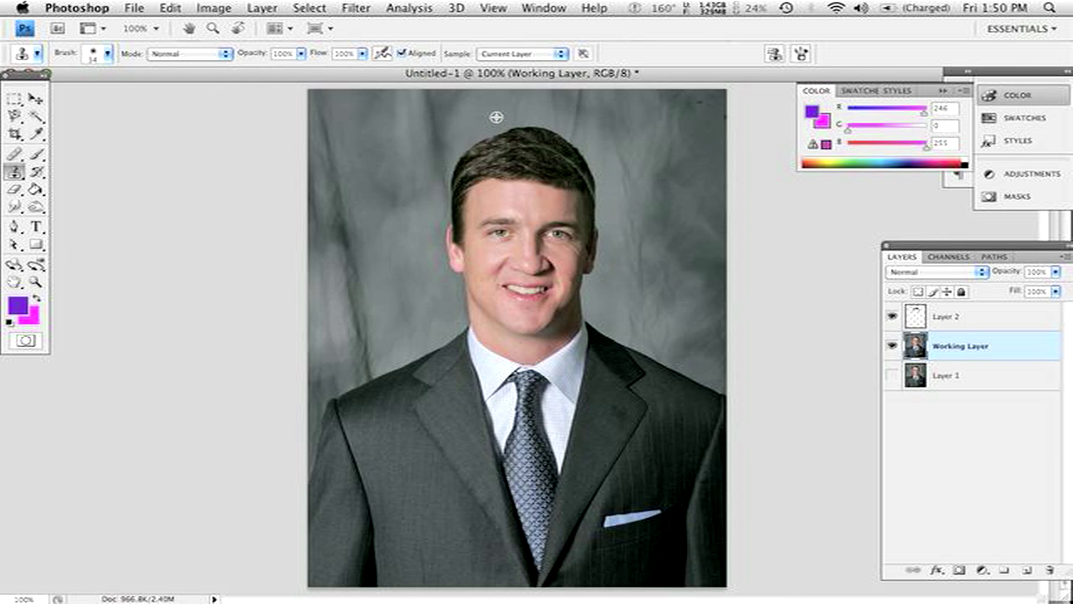
{"action": "left_click", "coordinate": [517, 116], "text": "alt"}
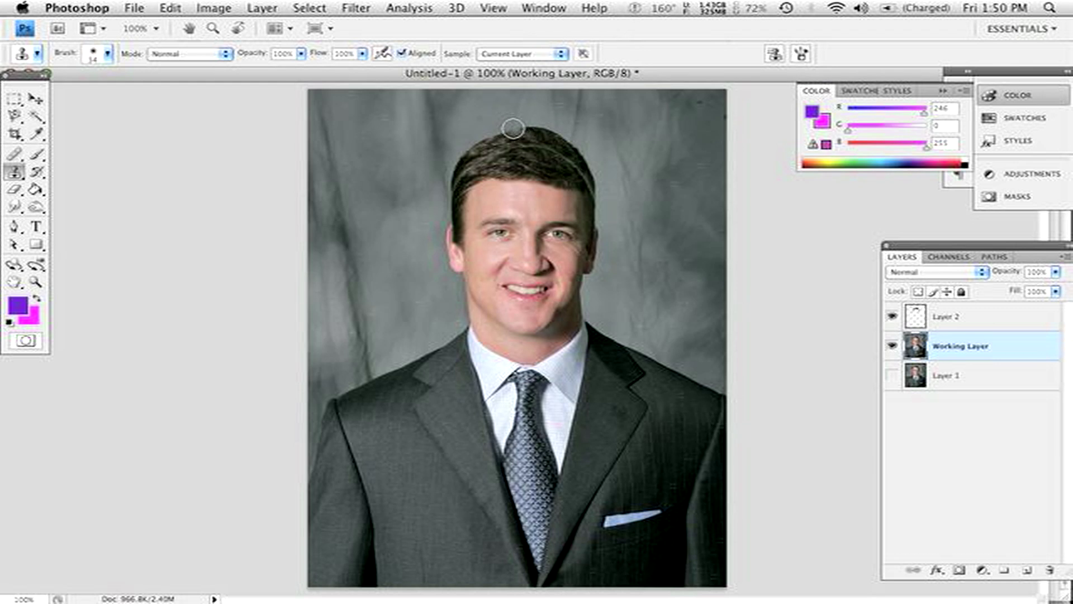
{"action": "mouse_move", "coordinate": [518, 132]}
{"action": "left_mouse_down"}
{"action": "mouse_move", "coordinate": [546, 132]}
{"action": "mouse_move", "coordinate": [493, 128]}
{"action": "mouse_move", "coordinate": [506, 134]}
{"action": "mouse_move", "coordinate": [481, 138]}
{"action": "mouse_move", "coordinate": [459, 164]}
{"action": "mouse_move", "coordinate": [479, 144]}
{"action": "mouse_move", "coordinate": [487, 152]}
{"action": "mouse_move", "coordinate": [455, 161]}
{"action": "mouse_move", "coordinate": [441, 182]}
{"action": "mouse_move", "coordinate": [458, 157]}
{"action": "mouse_move", "coordinate": [459, 193]}
{"action": "left_mouse_up"}
{"action": "left_click", "coordinate": [459, 151], "text": "alt"}
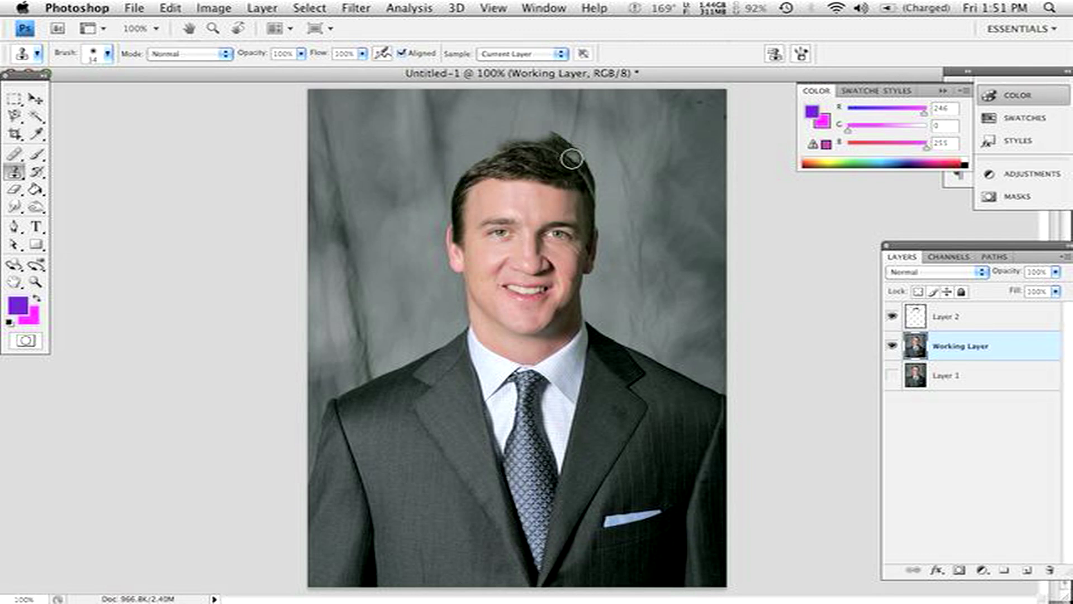
Step: Clone background over the right hair edge, the stray tuft and the dark smudge above the head
{"action": "left_click", "coordinate": [606, 188], "text": "alt"}
{"action": "mouse_move", "coordinate": [596, 182]}
{"action": "left_mouse_down"}
{"action": "mouse_move", "coordinate": [594, 199]}
{"action": "mouse_move", "coordinate": [579, 147]}
{"action": "left_mouse_up"}
{"action": "left_click", "coordinate": [579, 137], "text": "alt"}
{"action": "left_click_drag", "start_coordinate": [574, 150], "coordinate": [584, 186]}
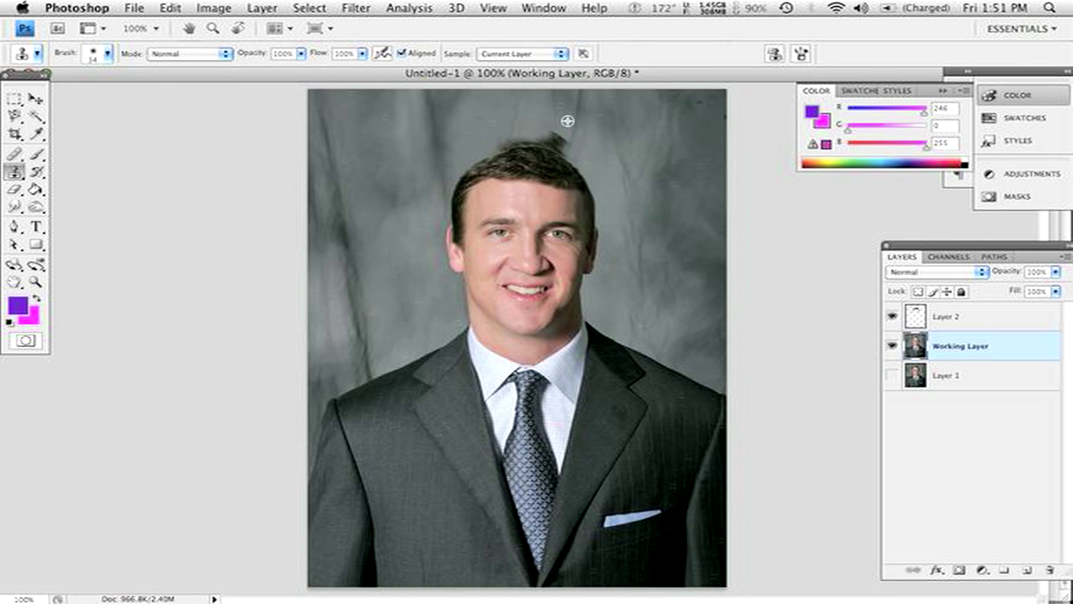
{"action": "mouse_move", "coordinate": [563, 125]}
{"action": "left_mouse_down"}
{"action": "mouse_move", "coordinate": [560, 156]}
{"action": "mouse_move", "coordinate": [532, 144]}
{"action": "left_mouse_up"}
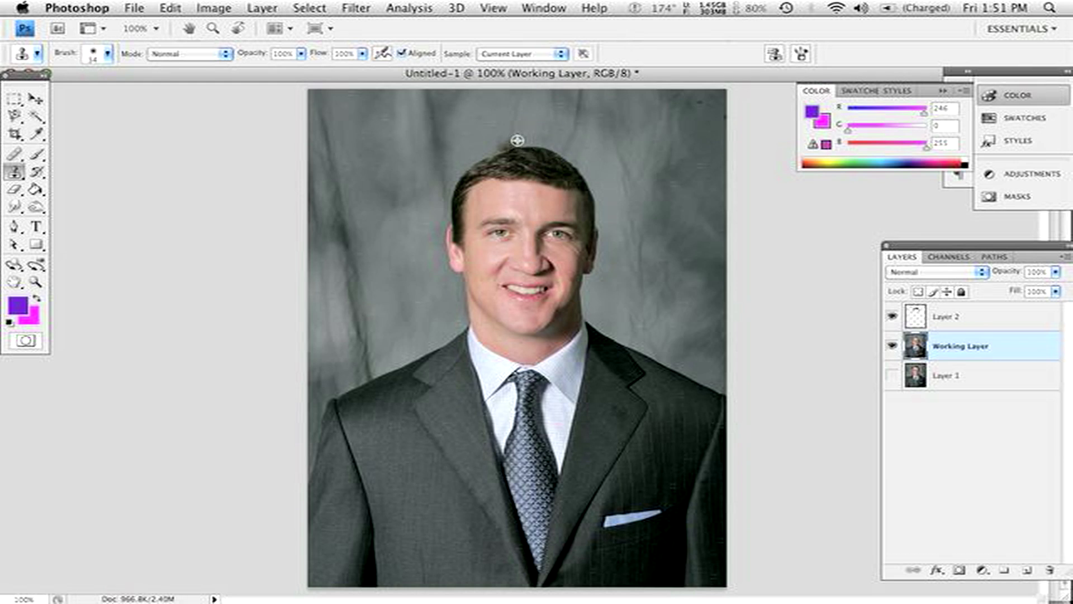
{"action": "left_click", "coordinate": [522, 130], "text": "alt"}
{"action": "mouse_move", "coordinate": [511, 143]}
{"action": "left_mouse_down"}
{"action": "mouse_move", "coordinate": [536, 142]}
{"action": "mouse_move", "coordinate": [480, 158]}
{"action": "mouse_move", "coordinate": [542, 150]}
{"action": "mouse_move", "coordinate": [575, 166]}
{"action": "mouse_move", "coordinate": [598, 209]}
{"action": "mouse_move", "coordinate": [487, 157]}
{"action": "mouse_move", "coordinate": [450, 175]}
{"action": "left_mouse_up"}
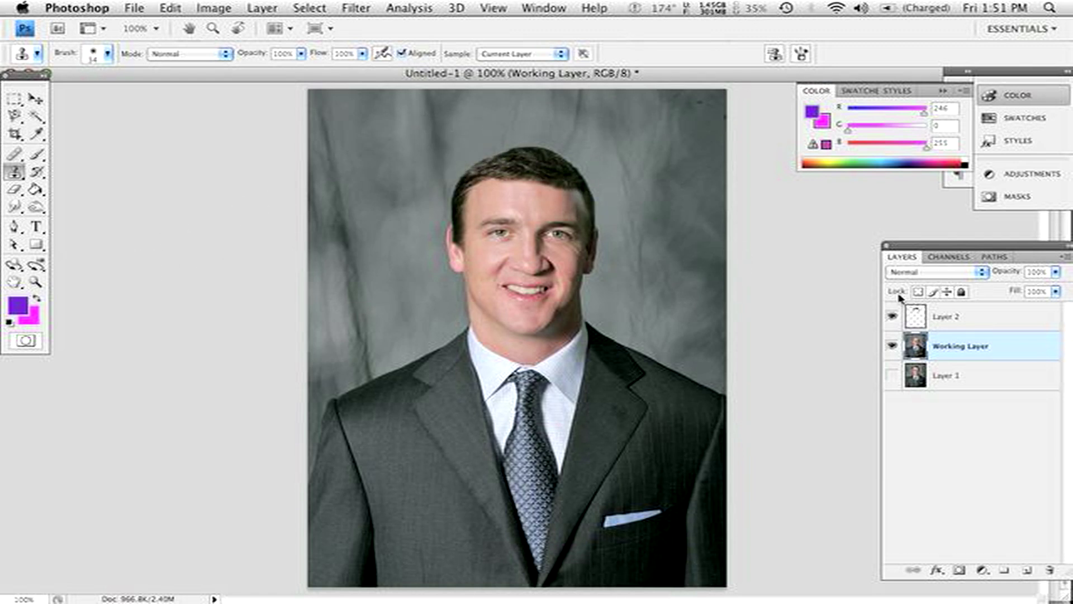
Step: Nudge the Layer 2 hair up and down until it sits slightly higher, covering the skin gap
{"action": "left_click", "coordinate": [956, 318]}
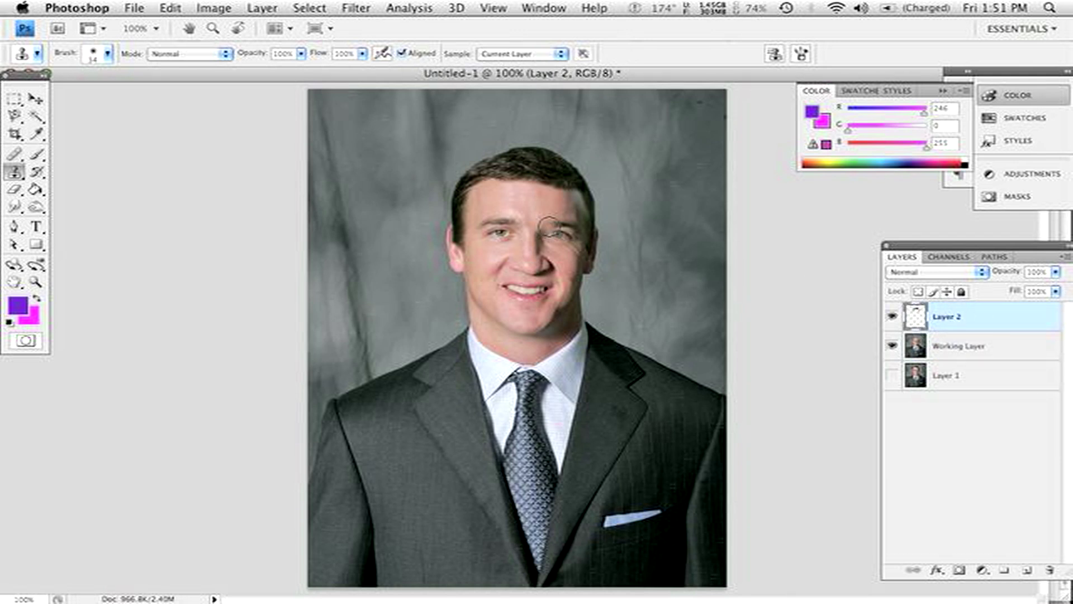
{"action": "left_click", "coordinate": [36, 99]}
{"action": "key", "text": "Up"}
{"action": "key", "text": "Up"}
{"action": "key", "text": "Up"}
{"action": "key", "text": "Up"}
{"action": "key", "text": "Up"}
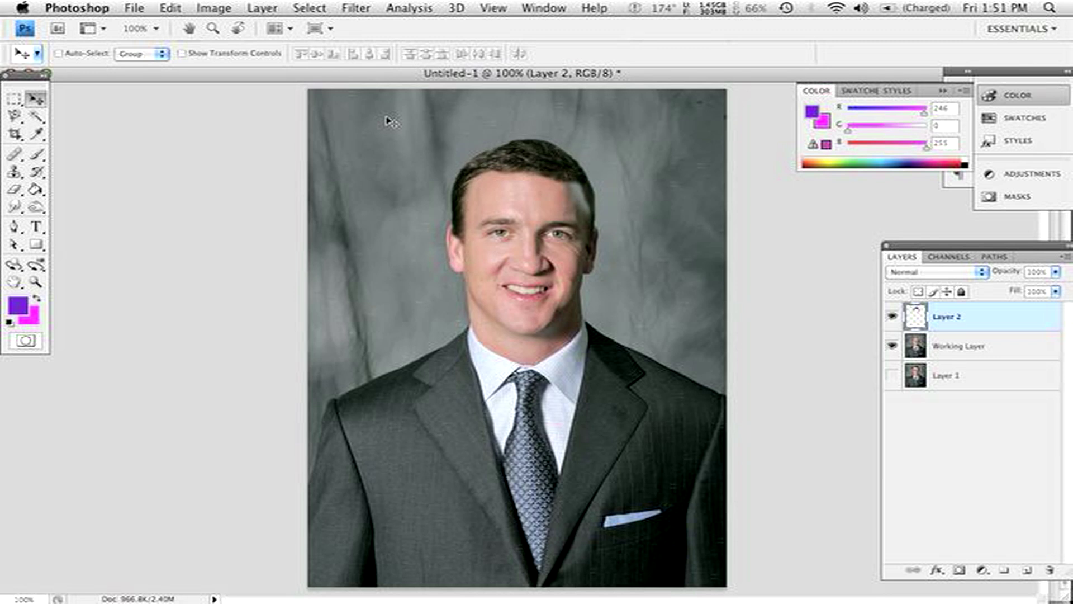
{"action": "key", "text": "Down"}
{"action": "key", "text": "Down"}
{"action": "key", "text": "Down"}
{"action": "key", "text": "Down"}
{"action": "key", "text": "Down"}
{"action": "key", "text": "Down"}
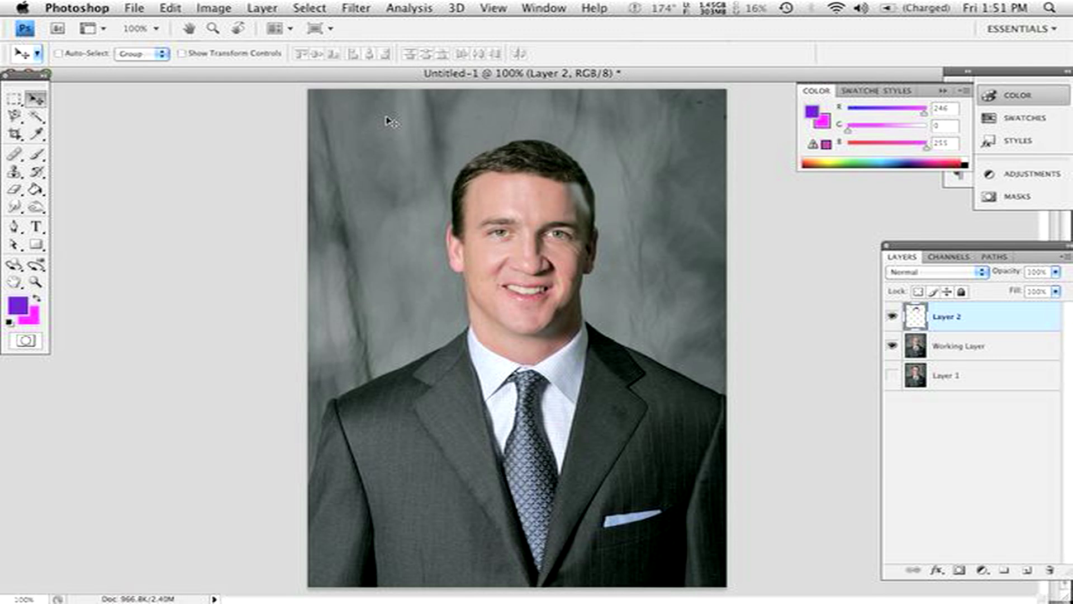
{"action": "key", "text": "Down"}
{"action": "key", "text": "Down"}
{"action": "key", "text": "Down"}
{"action": "key", "text": "Down"}
{"action": "key", "text": "Down"}
{"action": "key", "text": "Down"}
{"action": "key", "text": "Down"}
{"action": "key", "text": "Down"}
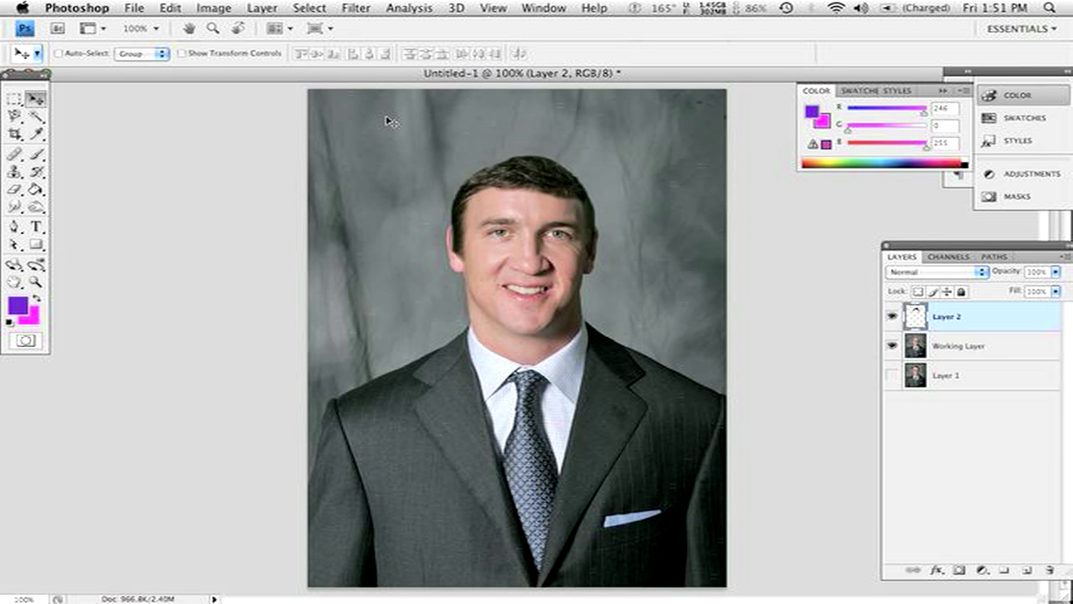
{"action": "key", "text": "Down"}
{"action": "key", "text": "Down"}
{"action": "key", "text": "Down"}
{"action": "key", "text": "Down"}
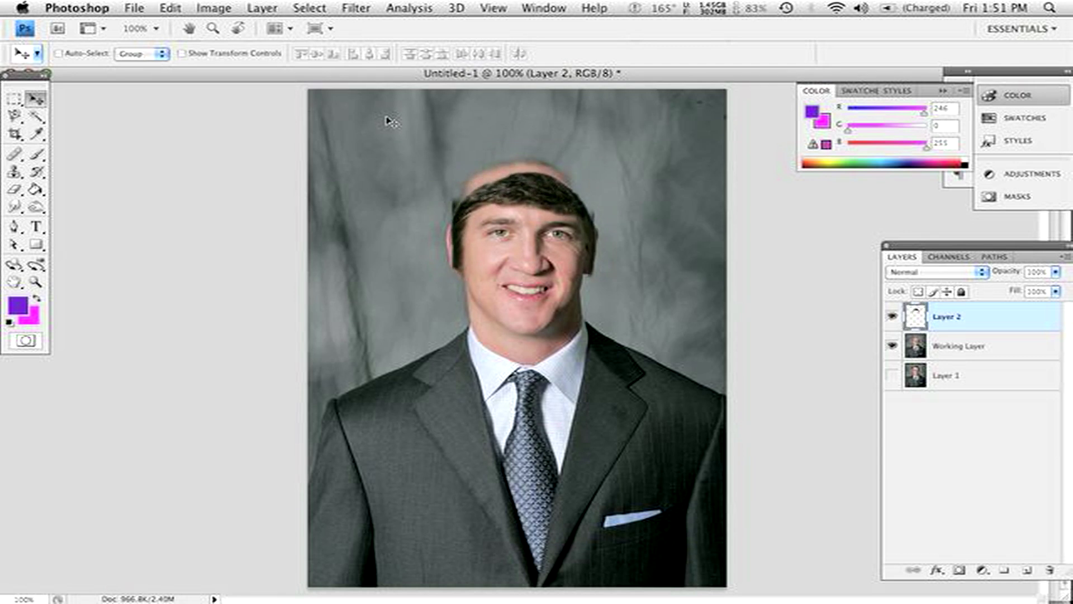
{"action": "key", "text": "Up"}
{"action": "key", "text": "Up"}
{"action": "key", "text": "Up"}
{"action": "key", "text": "Up"}
{"action": "key", "text": "Up"}
{"action": "key", "text": "Up"}
{"action": "key", "text": "Up"}
{"action": "key", "text": "Up"}
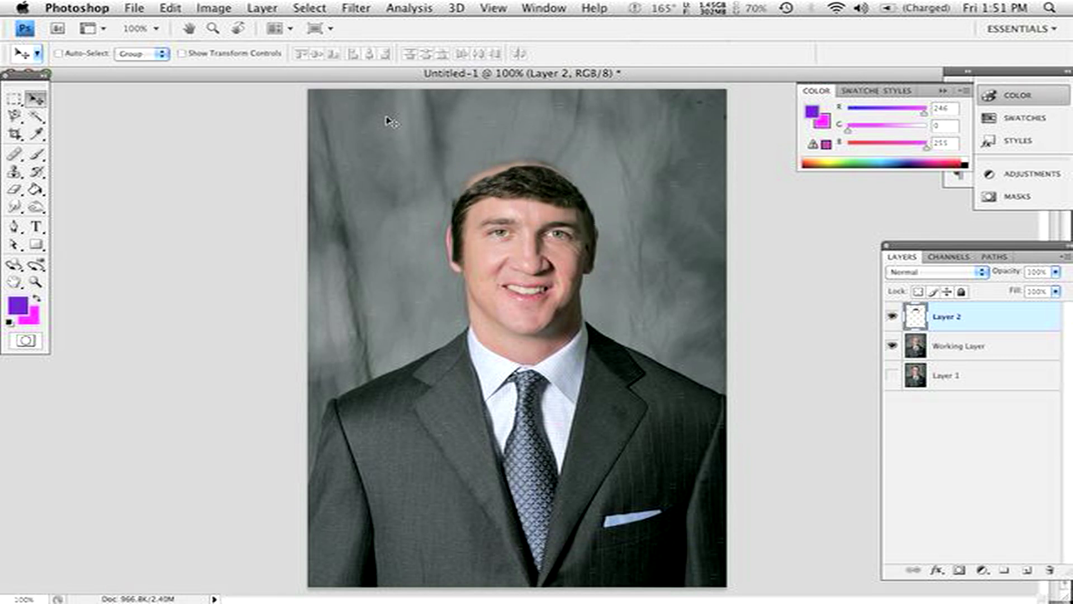
{"action": "key", "text": "Up"}
{"action": "key", "text": "Up"}
{"action": "key", "text": "Up"}
{"action": "key", "text": "Up"}
{"action": "key", "text": "Up"}
{"action": "key", "text": "Up"}
{"action": "key", "text": "Up"}
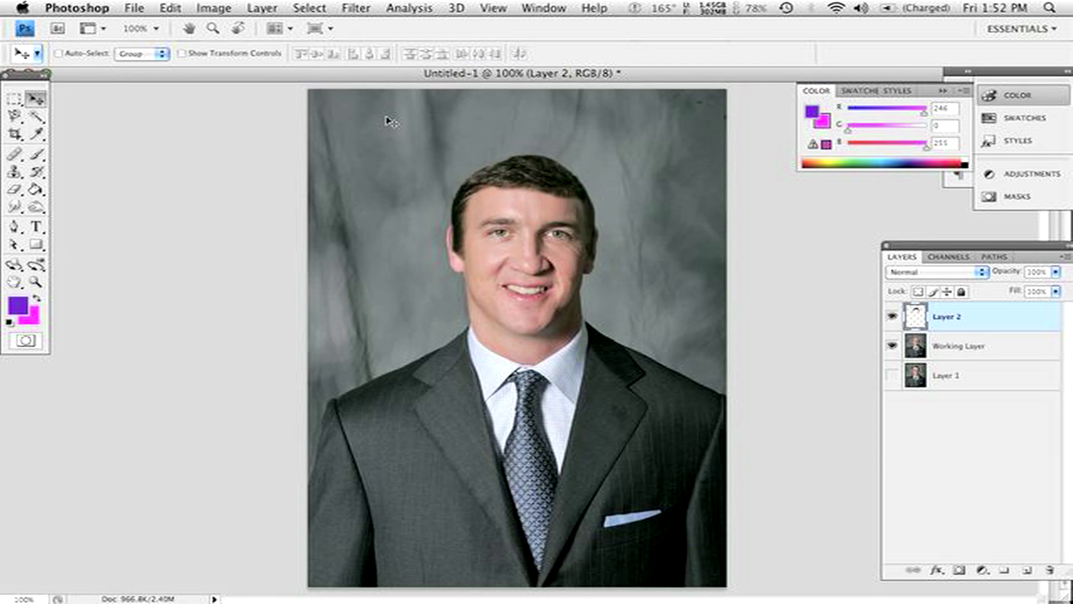
{"action": "key", "text": "Up"}
{"action": "key", "text": "Up"}
{"action": "key", "text": "Up"}
{"action": "key", "text": "Up"}
{"action": "key", "text": "Up"}
{"action": "key", "text": "Up"}
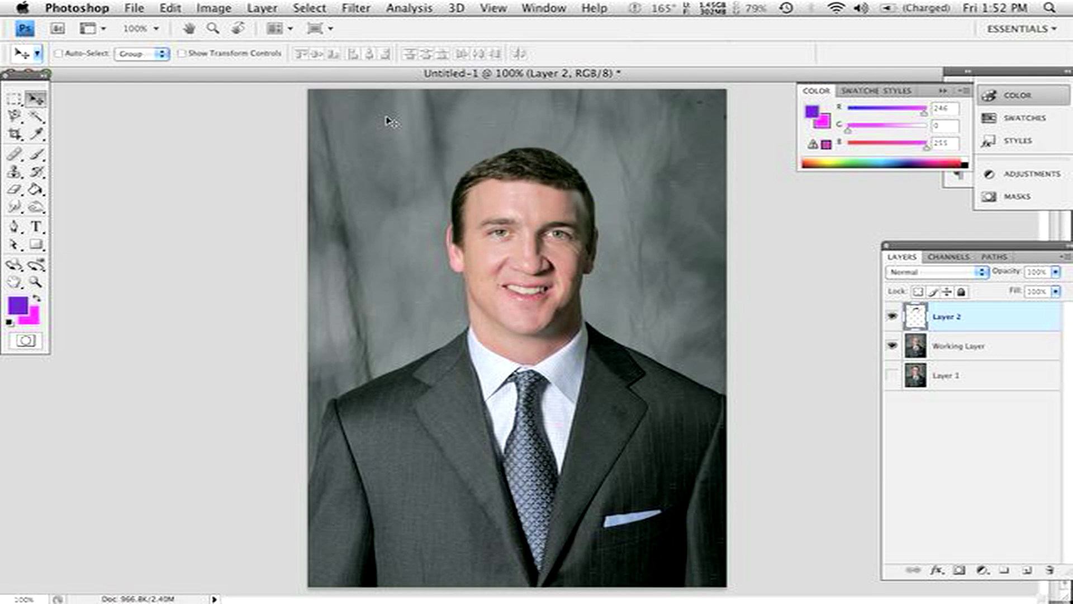
{"action": "key", "text": "Down"}
{"action": "key", "text": "Down"}
{"action": "key", "text": "Down"}
{"action": "key", "text": "Down"}
{"action": "key", "text": "Up"}
{"action": "key", "text": "Down"}
{"action": "key", "text": "Up"}
{"action": "key", "text": "Up"}
{"action": "key", "text": "Up"}
{"action": "key", "text": "Up"}
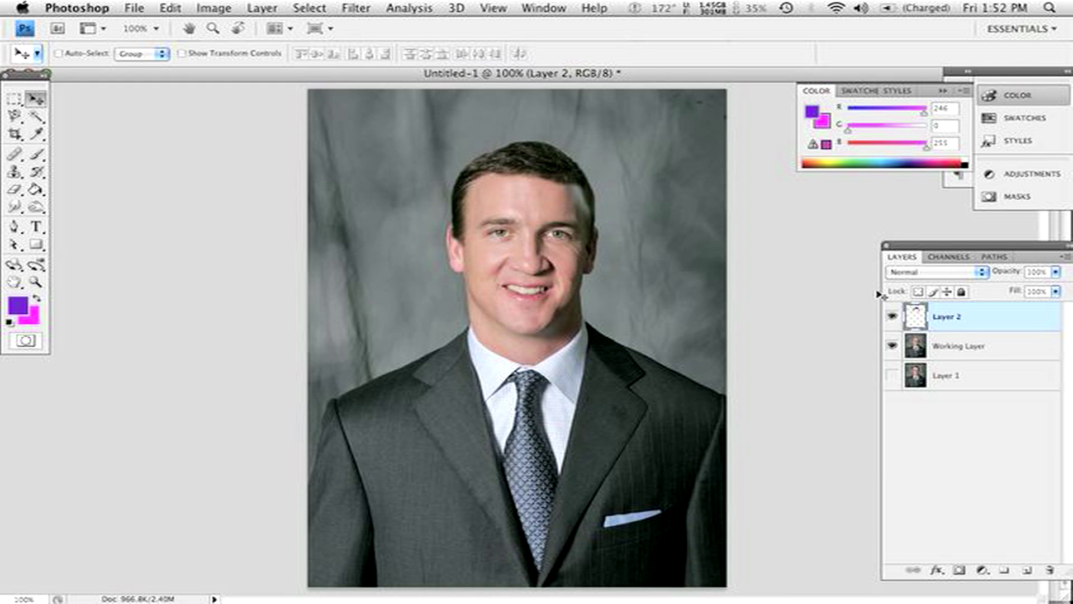
Step: Move Layer 1 to the top of the stack and toggle its visibility to compare before and after
{"action": "left_click_drag", "start_coordinate": [972, 371], "coordinate": [974, 311]}
{"action": "left_click", "coordinate": [893, 318]}
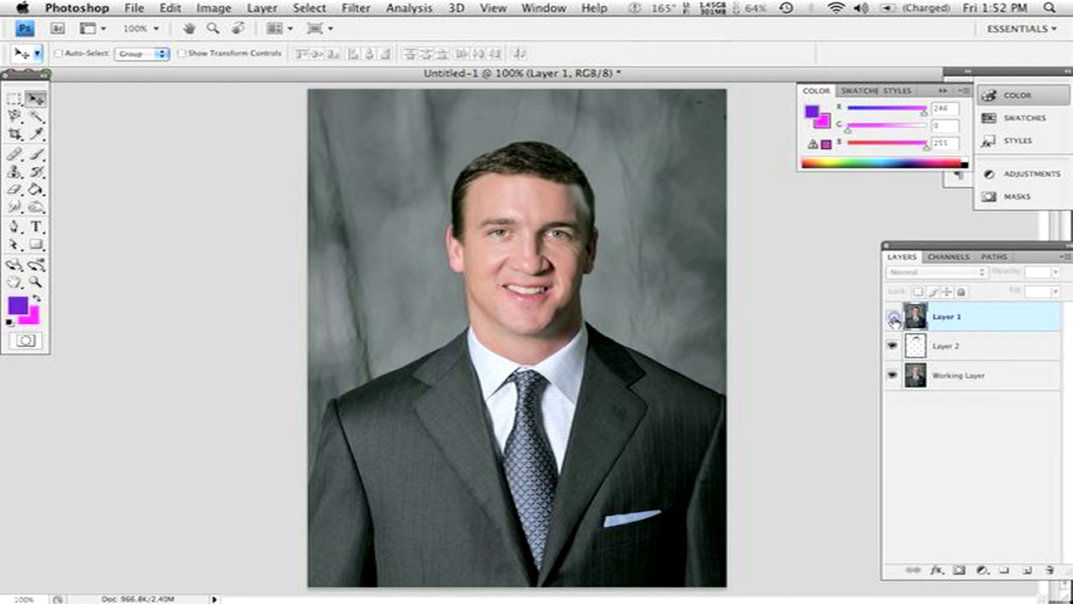
{"action": "left_click", "coordinate": [893, 317]}
{"action": "left_click", "coordinate": [893, 318]}
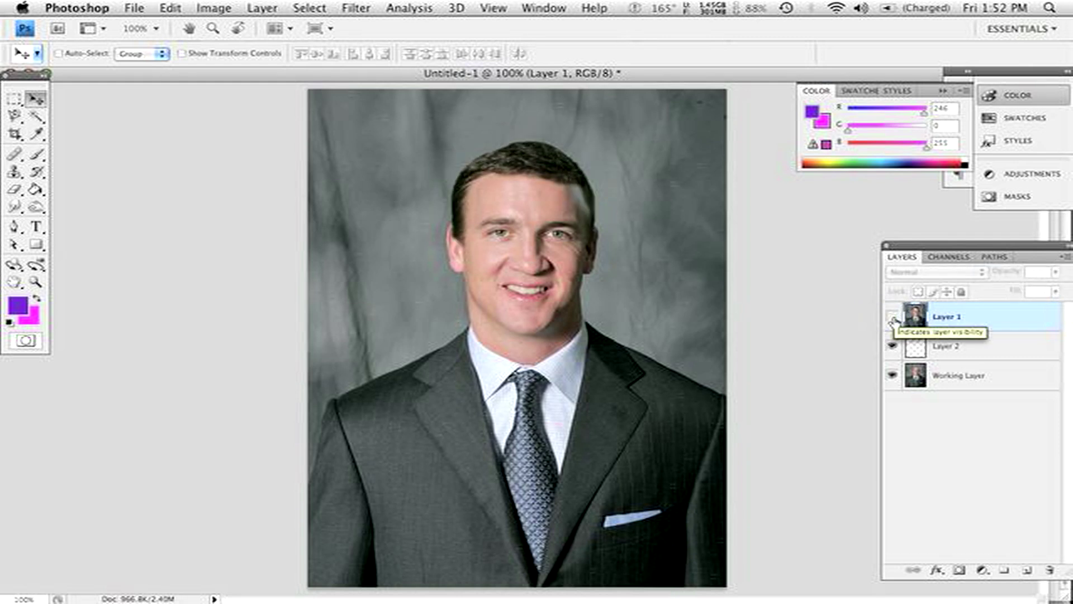
{"action": "left_click", "coordinate": [893, 317]}
{"action": "left_click", "coordinate": [893, 318]}
{"action": "left_click", "coordinate": [893, 317]}
{"action": "left_click", "coordinate": [892, 317]}
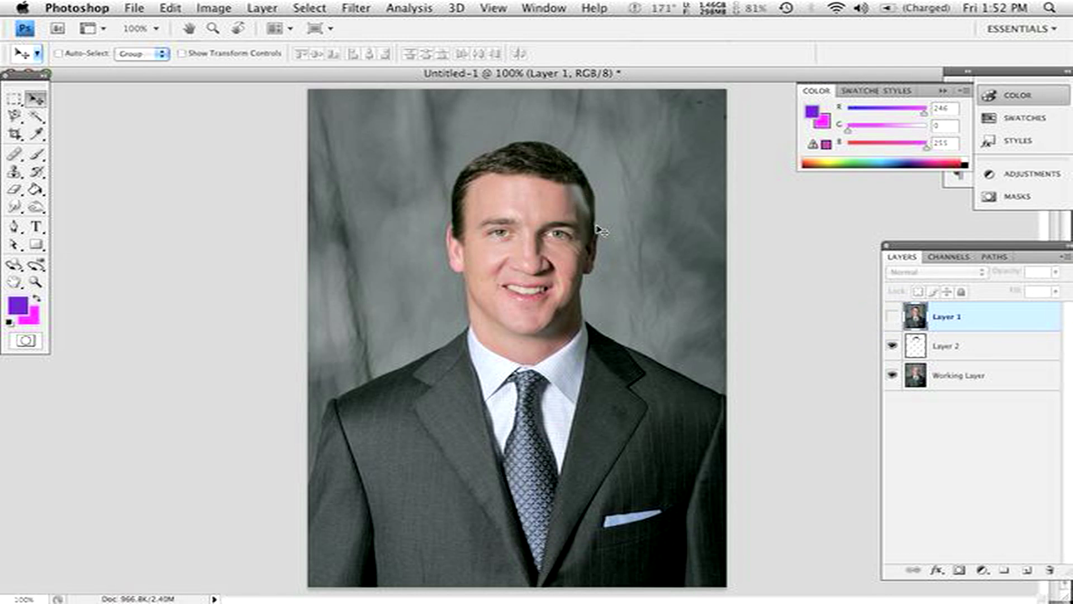
{"action": "left_click", "coordinate": [892, 318]}
{"action": "left_click", "coordinate": [893, 317]}
Step: With Layer 2 active, keep toggling Layer 1's visibility to compare the two hair versions
{"action": "left_click", "coordinate": [950, 346]}
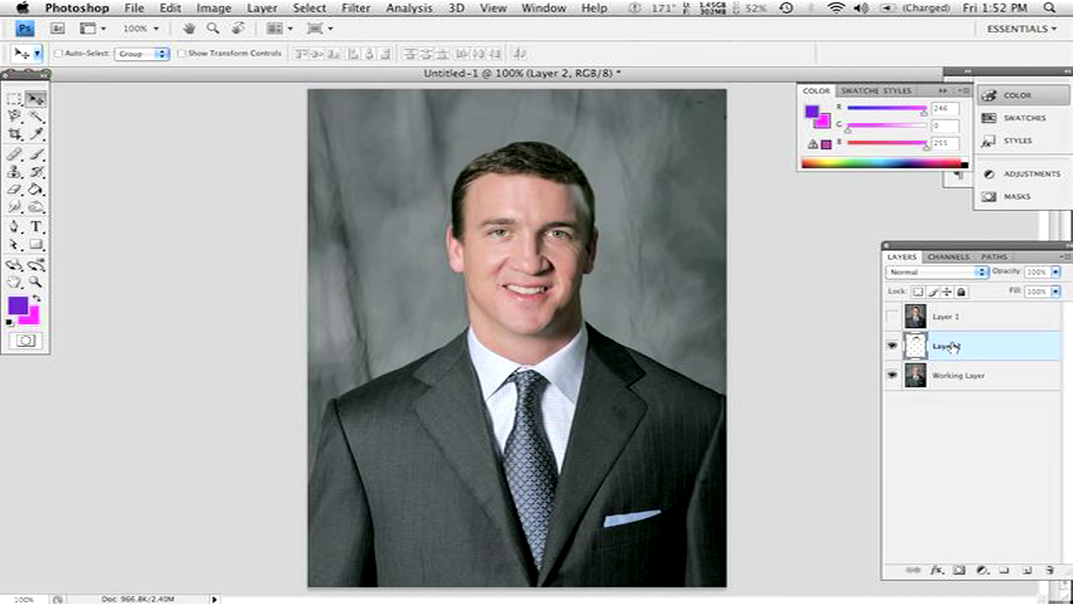
{"action": "left_click", "coordinate": [893, 318]}
{"action": "left_click", "coordinate": [894, 318]}
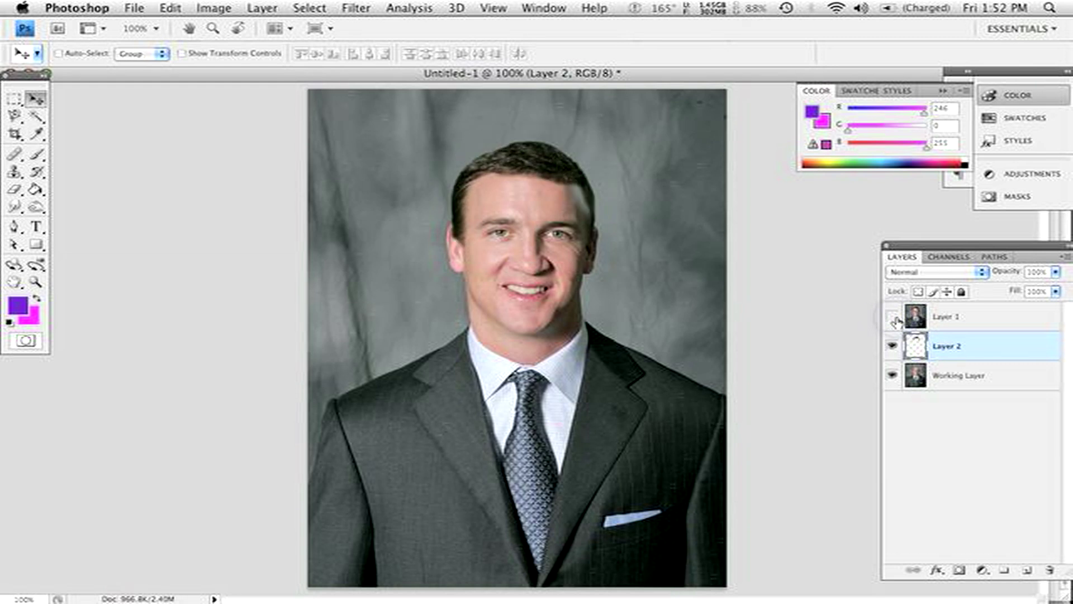
{"action": "left_click", "coordinate": [967, 318]}
{"action": "left_click", "coordinate": [964, 346]}
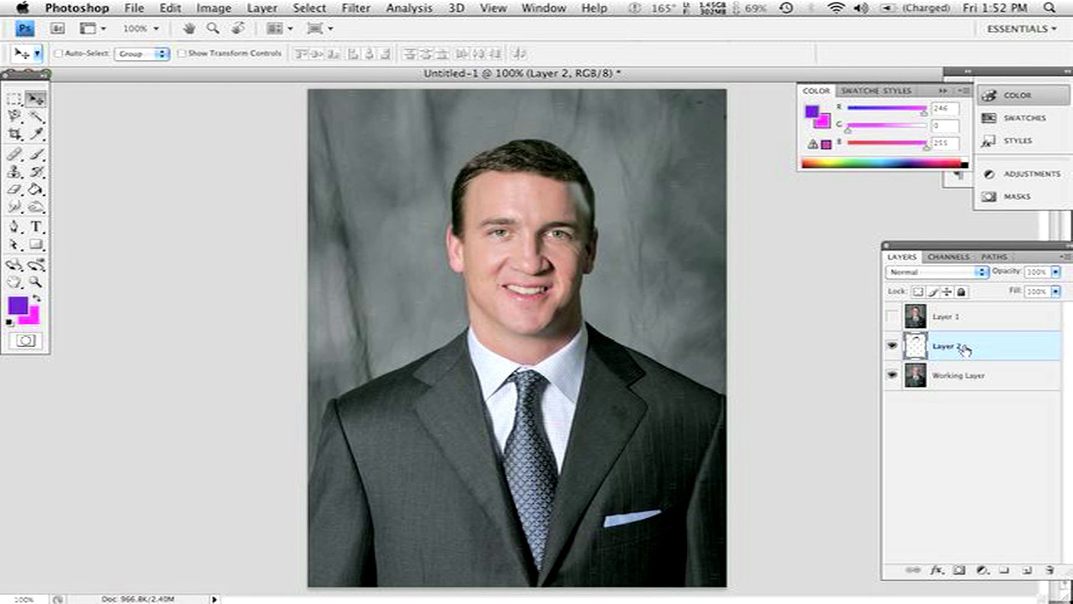
{"action": "left_click", "coordinate": [892, 319]}
{"action": "left_click", "coordinate": [892, 319]}
{"action": "left_click", "coordinate": [892, 319]}
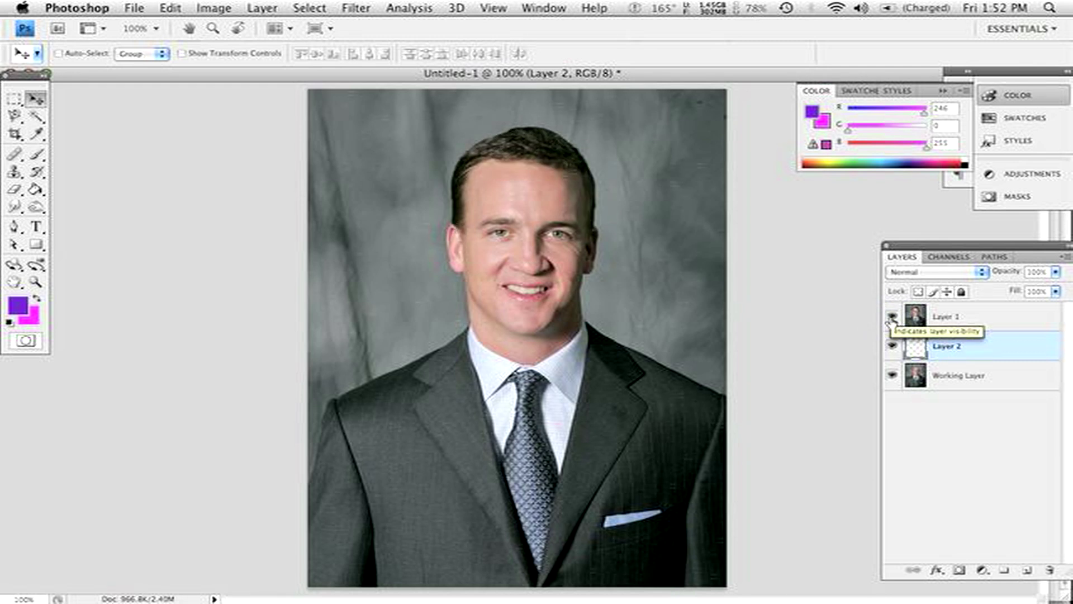
{"action": "left_click", "coordinate": [892, 317]}
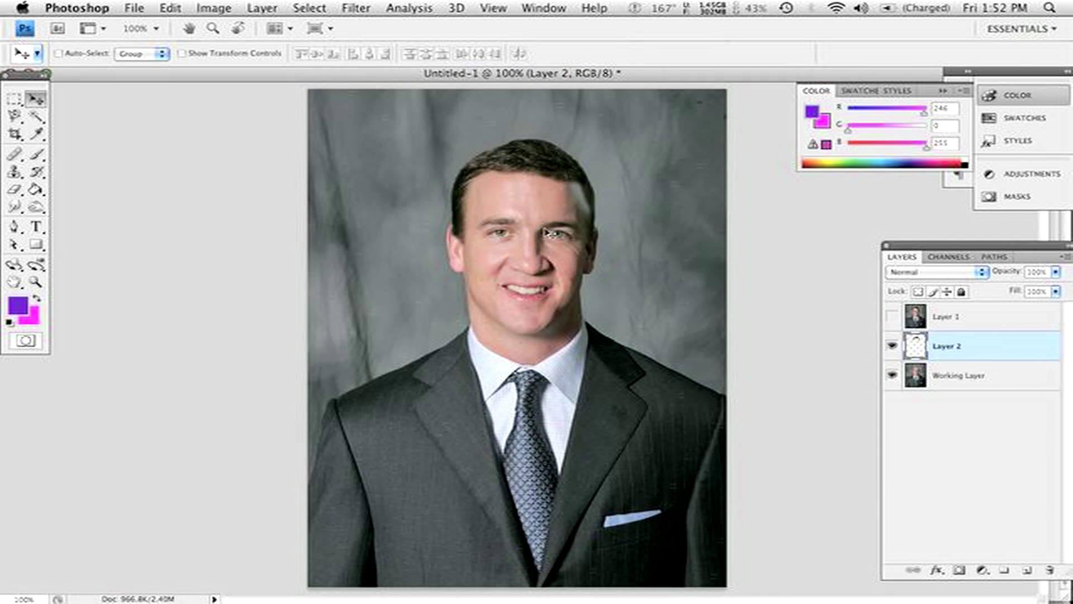
{"action": "left_click", "coordinate": [892, 317]}
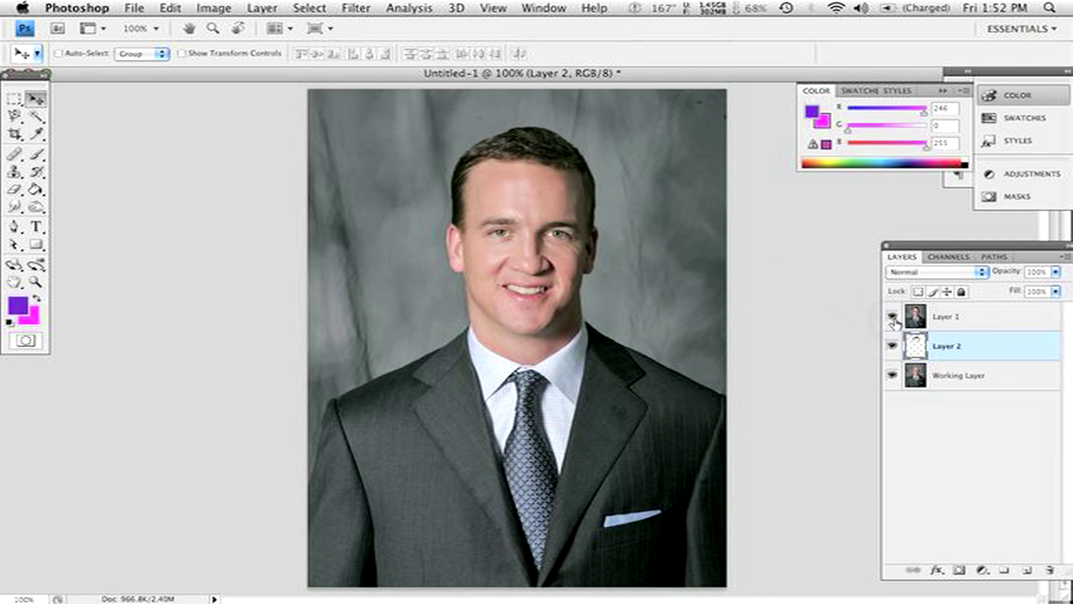
{"action": "left_click", "coordinate": [892, 318]}
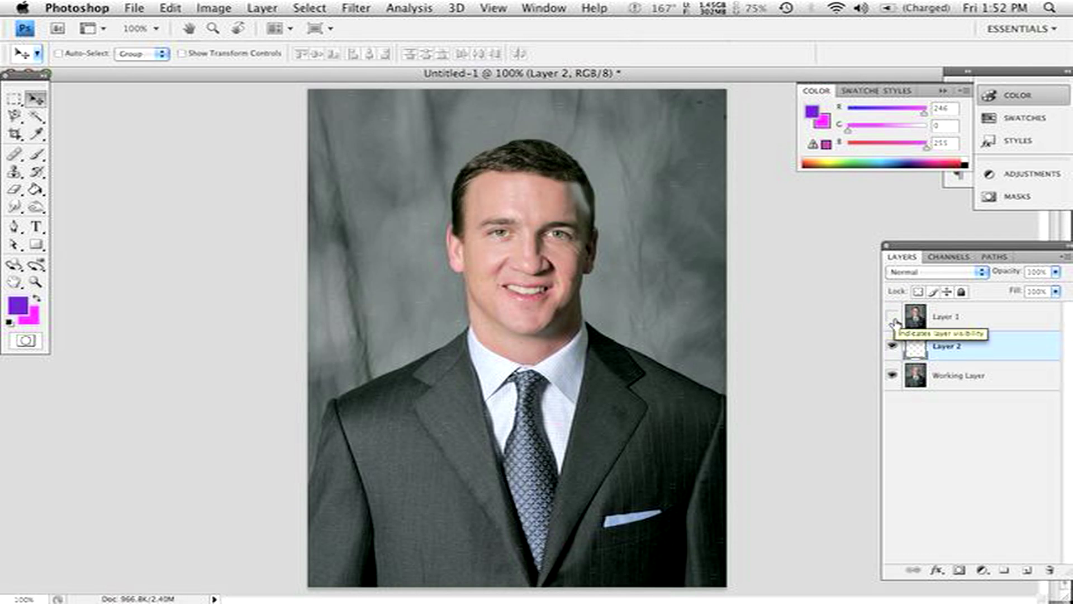
Step: Dismiss the accidentally opened Layer Style dialog and make Layer 2 the active layer
{"action": "double_click", "coordinate": [961, 317]}
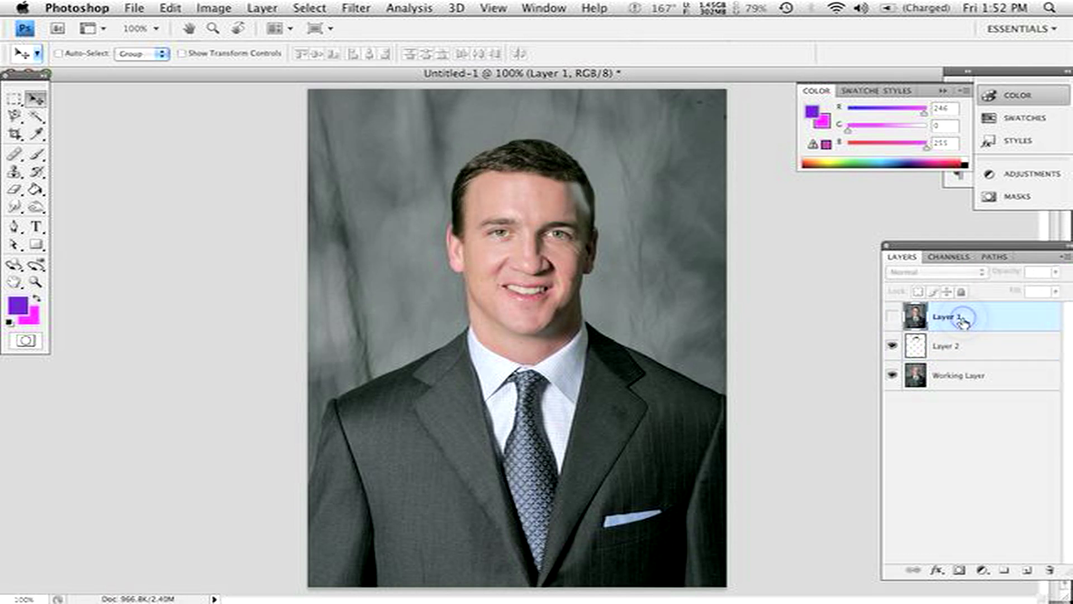
{"action": "left_click", "coordinate": [1063, 211]}
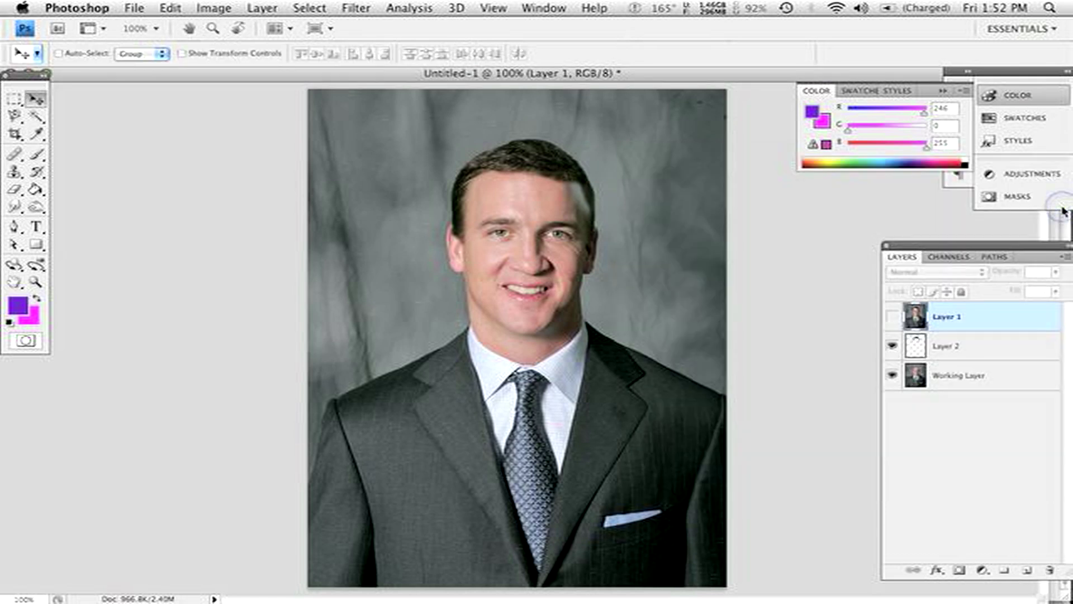
{"action": "left_click", "coordinate": [946, 350]}
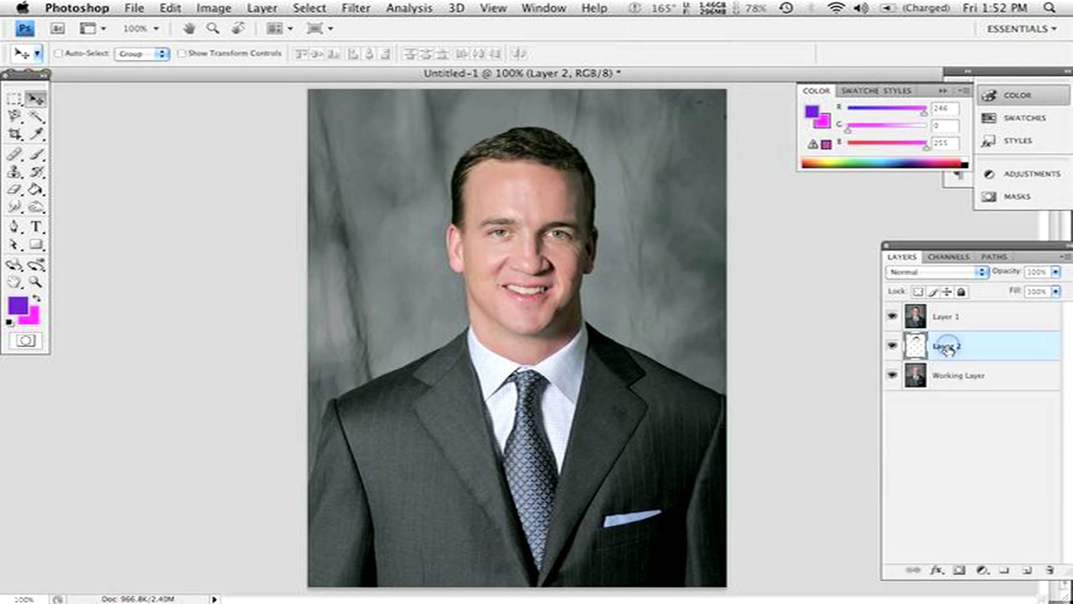
{"action": "key", "text": "Return"}
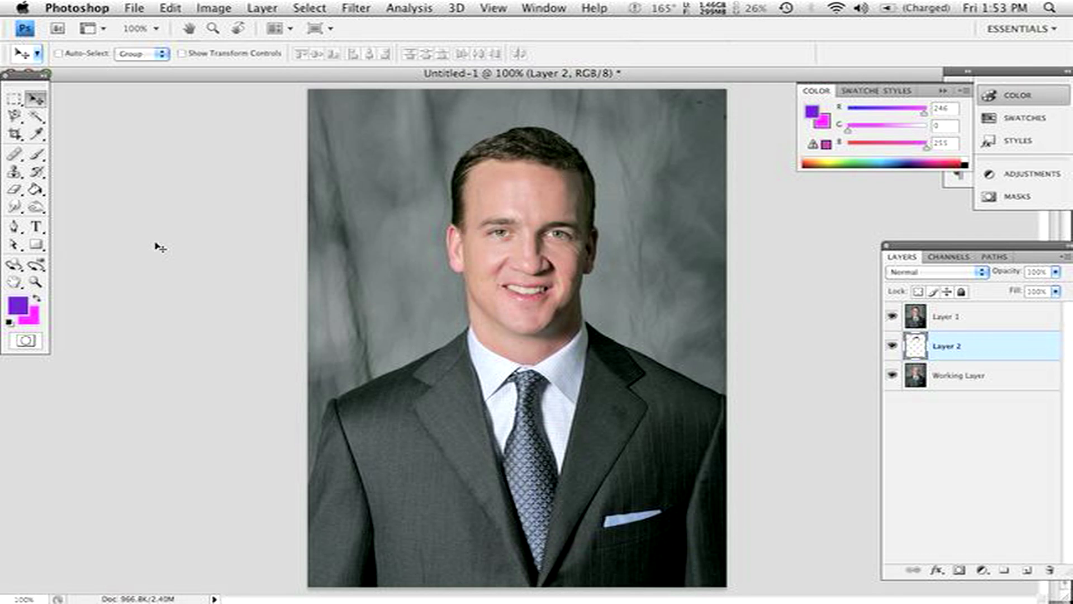
Step: Zoom into the face to 300%
{"action": "left_click", "coordinate": [36, 281]}
{"action": "left_click", "coordinate": [453, 237]}
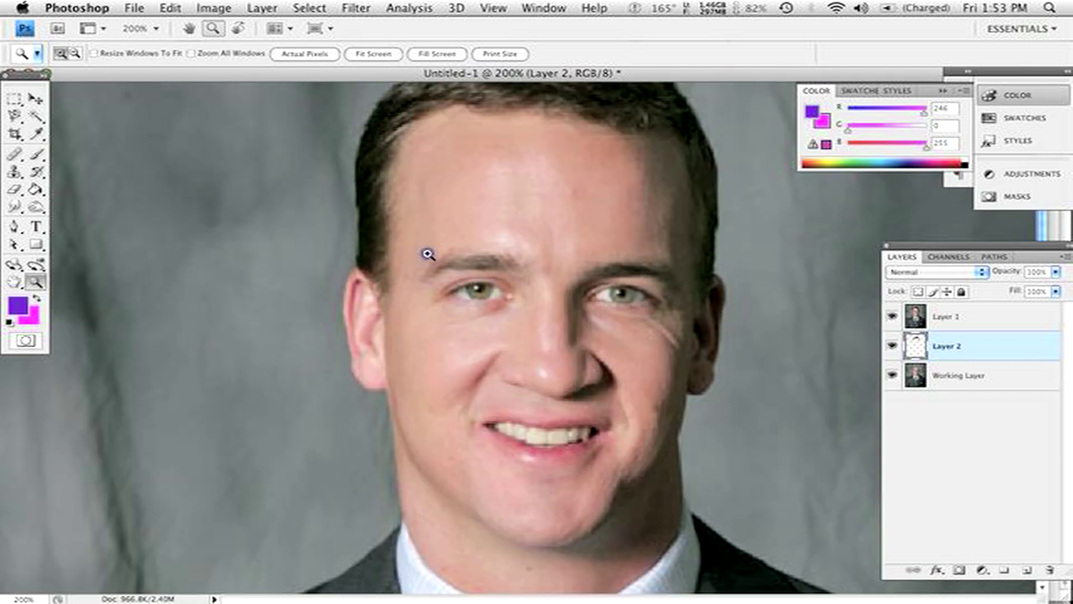
{"action": "left_click", "coordinate": [428, 255]}
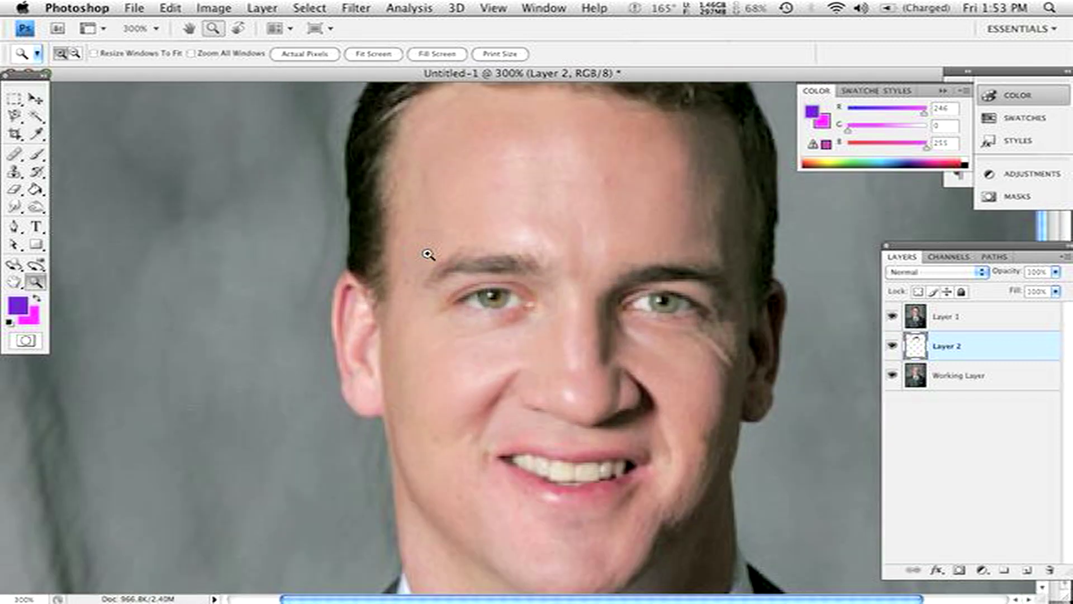
Step: Start a Pen path from the lower-left background, up beside the nose, over the left brow to the temple
{"action": "left_click", "coordinate": [15, 226]}
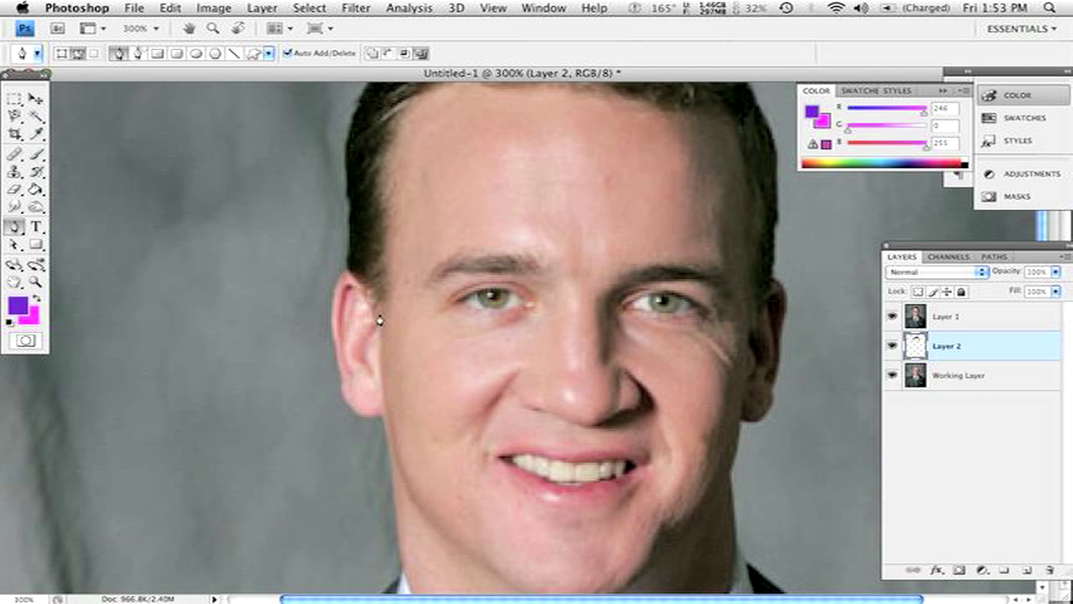
{"action": "left_click", "coordinate": [240, 525]}
{"action": "left_click", "coordinate": [585, 547]}
{"action": "left_click", "coordinate": [596, 304]}
{"action": "left_click", "coordinate": [500, 235]}
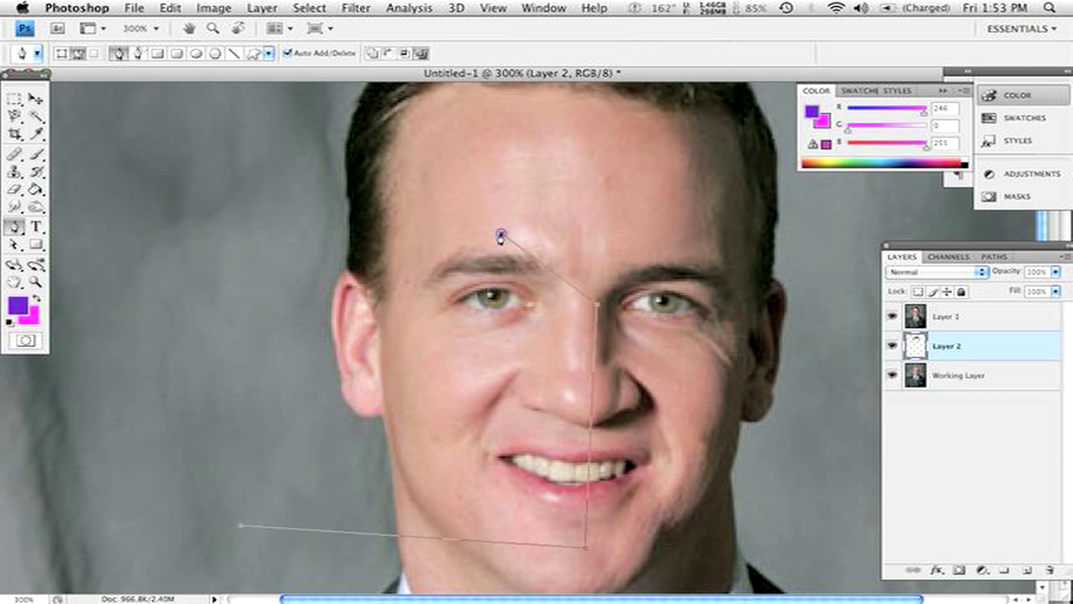
{"action": "left_click", "coordinate": [386, 295]}
{"action": "left_click", "coordinate": [378, 297]}
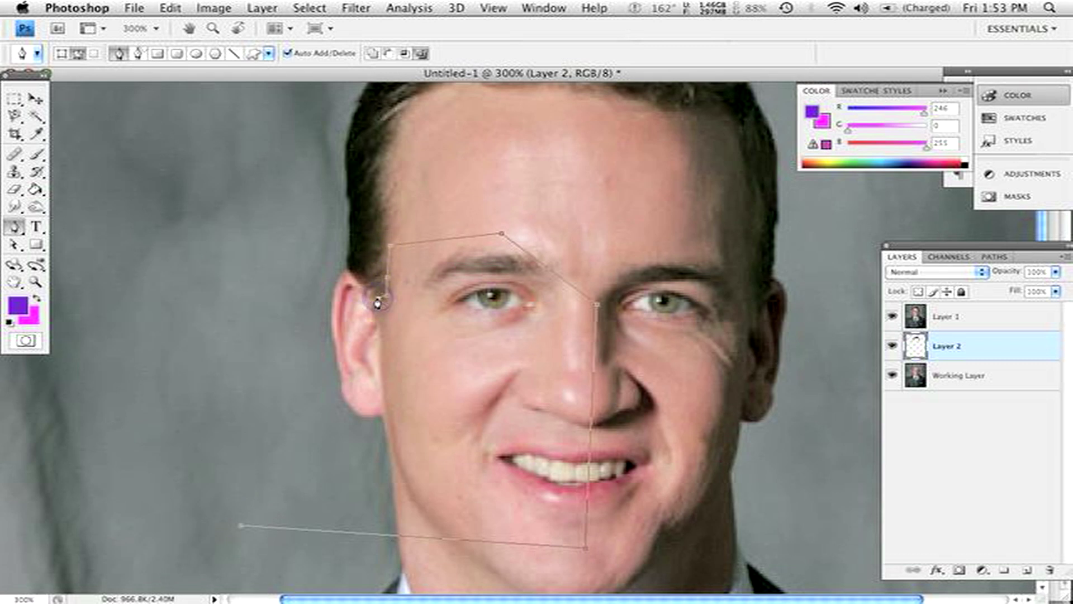
Step: Continue the path around the left ear and down past the jaw into the background
{"action": "left_click", "coordinate": [357, 279]}
{"action": "left_click", "coordinate": [334, 297]}
{"action": "left_click", "coordinate": [331, 329]}
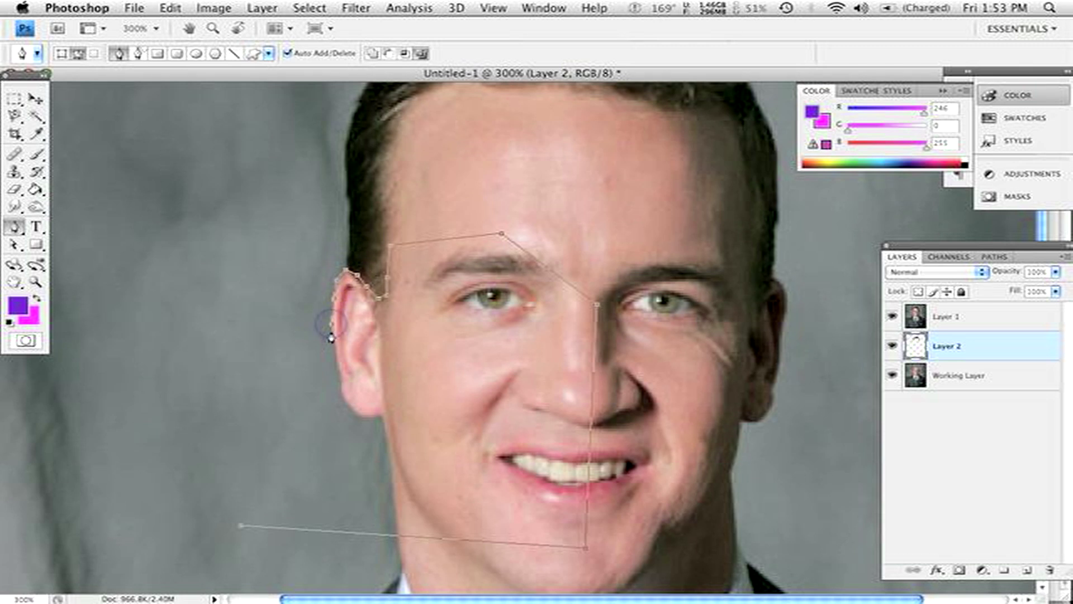
{"action": "left_click", "coordinate": [336, 343]}
{"action": "left_click", "coordinate": [338, 367]}
{"action": "left_click", "coordinate": [325, 475]}
{"action": "left_click", "coordinate": [162, 509]}
Step: Close the left-face path and convert it into a selection with a 2-pixel feather
{"action": "left_click", "coordinate": [241, 525]}
{"action": "right_click", "coordinate": [365, 447]}
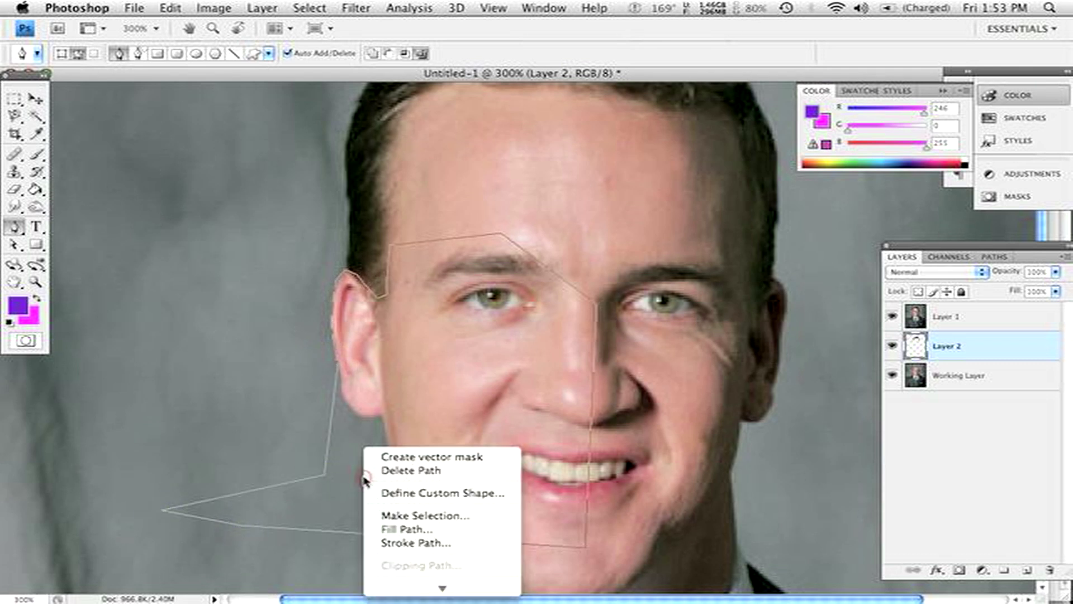
{"action": "left_click", "coordinate": [447, 515]}
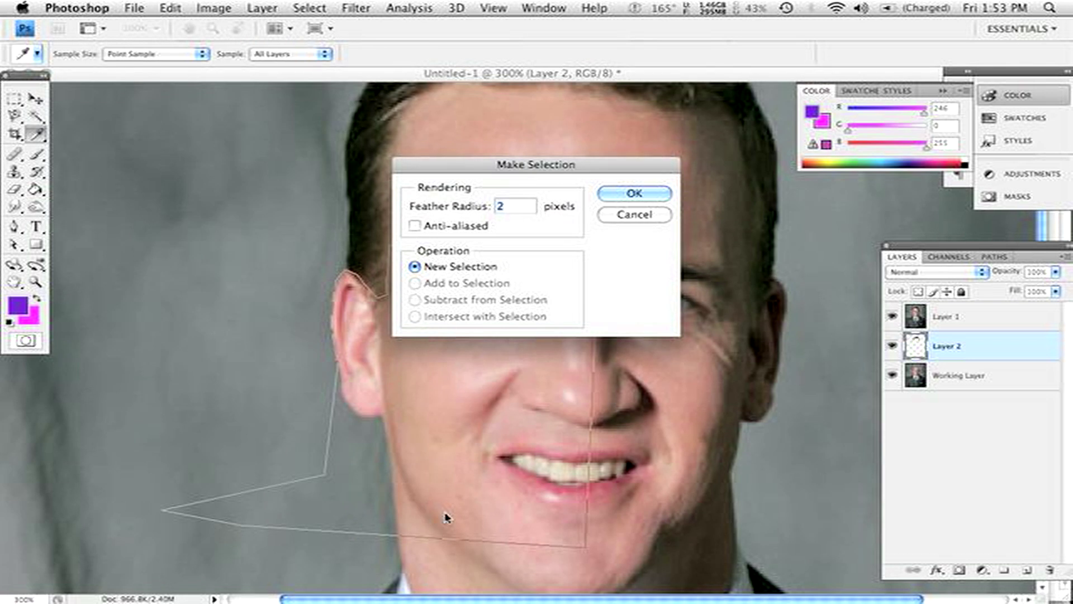
{"action": "key", "text": "Return"}
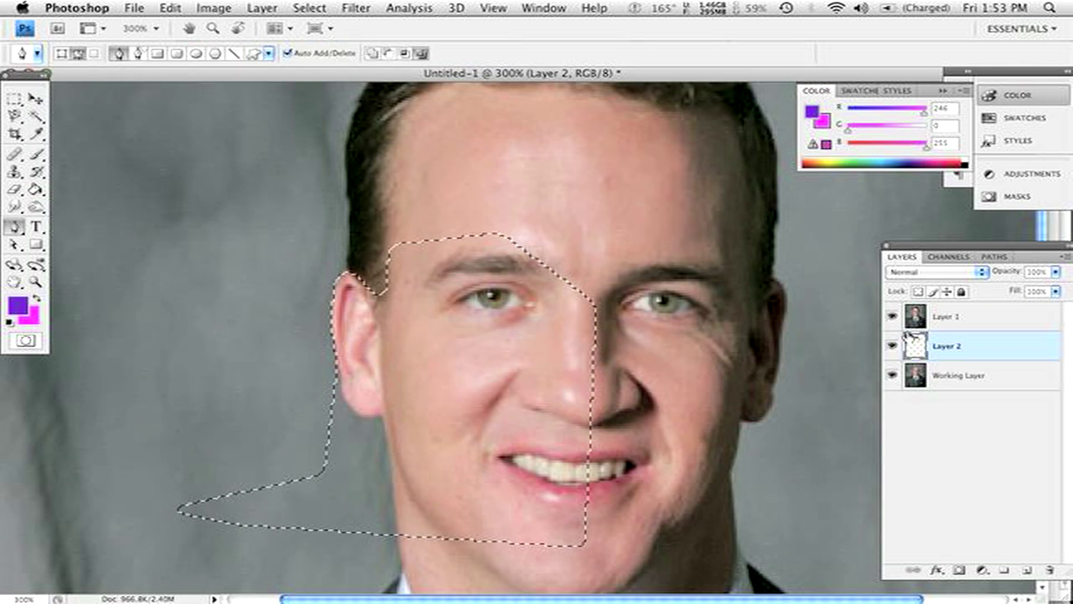
Step: Hide Layer 1 to check the selection, deselect, then show Layer 1 again
{"action": "left_click", "coordinate": [892, 316]}
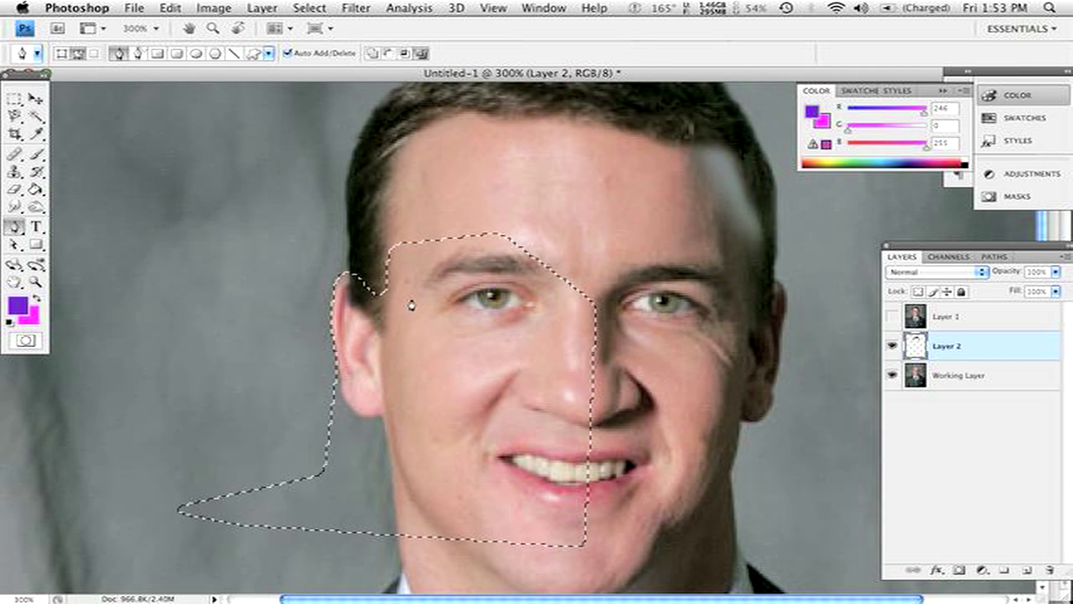
{"action": "key", "text": "super+d"}
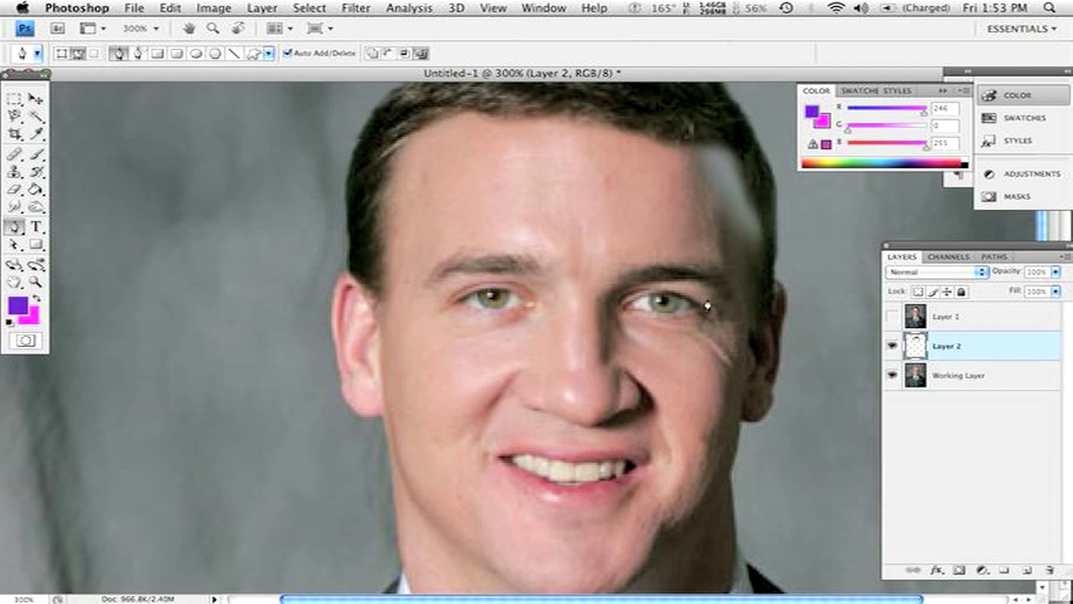
{"action": "left_click", "coordinate": [893, 317]}
Step: Scroll to the right side of the face and toggle Layer 1 to compare
{"action": "left_click", "coordinate": [893, 318]}
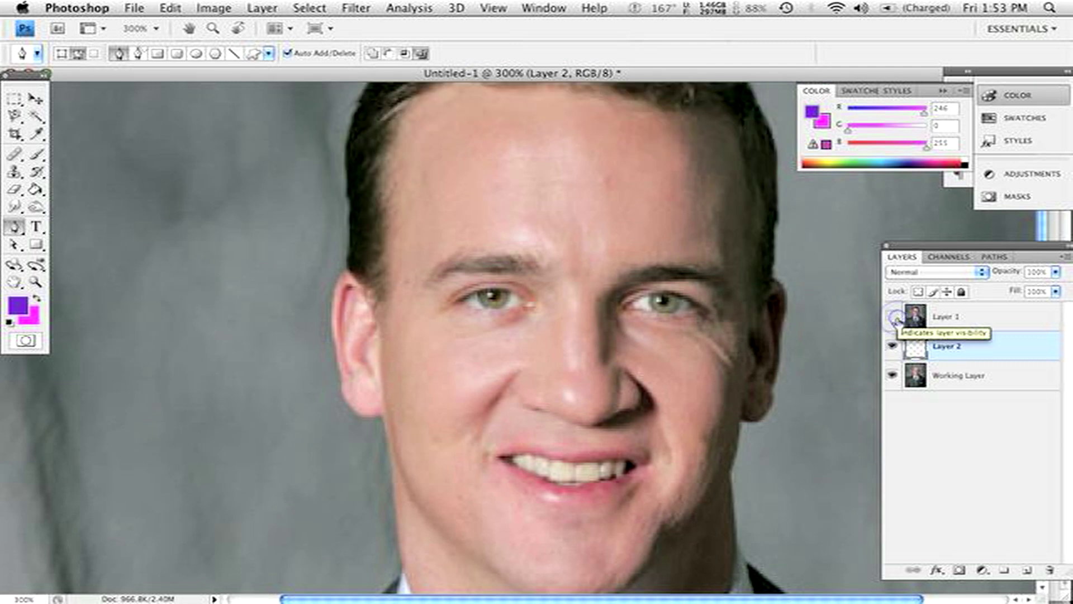
{"action": "scroll", "coordinate": [743, 376], "scroll_direction": "up", "scroll_amount": 3}
{"action": "scroll", "coordinate": [743, 376], "scroll_direction": "right", "scroll_amount": 3}
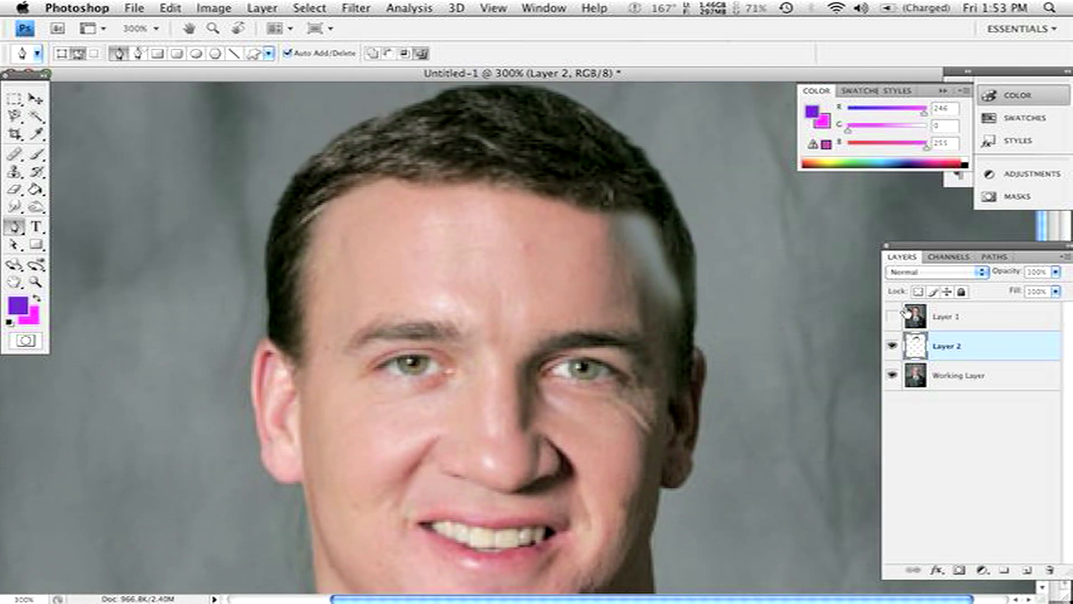
{"action": "left_click", "coordinate": [892, 317]}
{"action": "left_click", "coordinate": [892, 317]}
{"action": "left_click", "coordinate": [892, 316]}
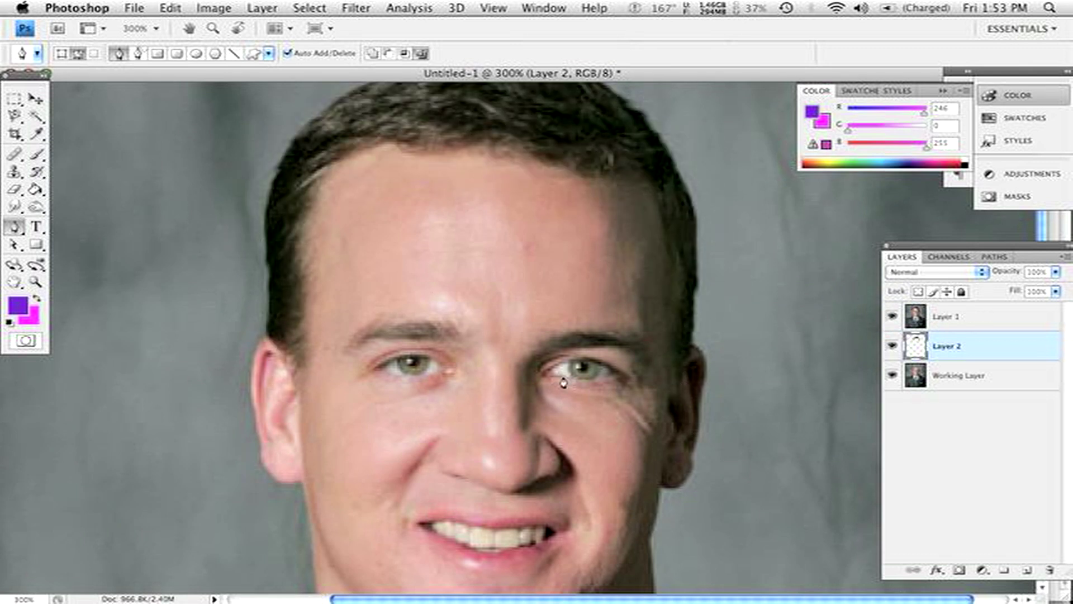
Step: Draw a closed Pen path around the right cheek, right ear and outer eye corner down toward the mouth
{"action": "left_click", "coordinate": [560, 578]}
{"action": "left_click", "coordinate": [800, 580]}
{"action": "left_click", "coordinate": [848, 469]}
{"action": "left_click", "coordinate": [797, 354]}
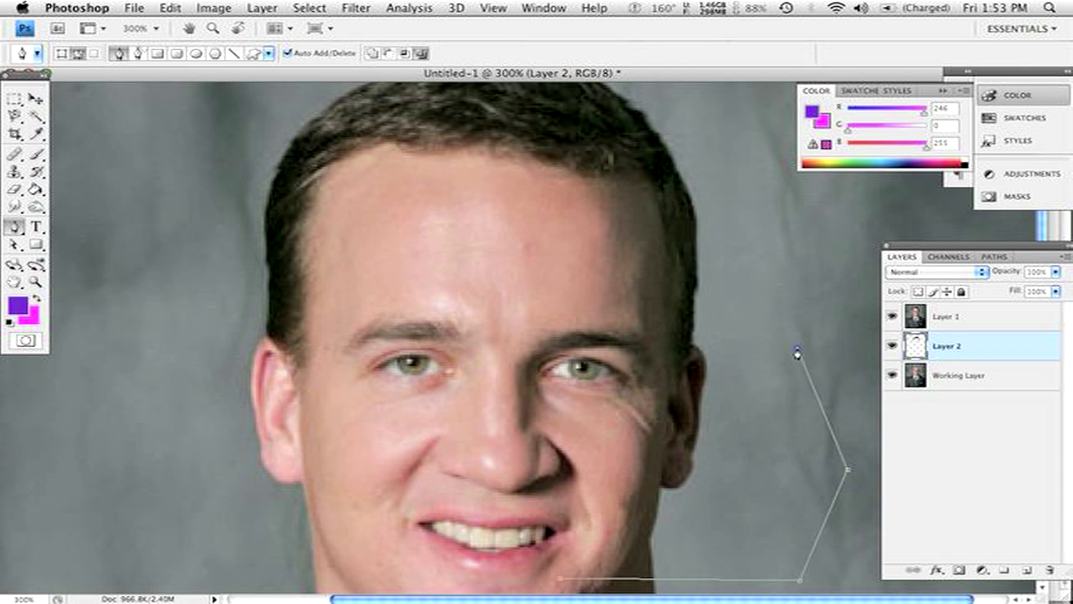
{"action": "left_click", "coordinate": [692, 343]}
{"action": "left_click", "coordinate": [687, 355]}
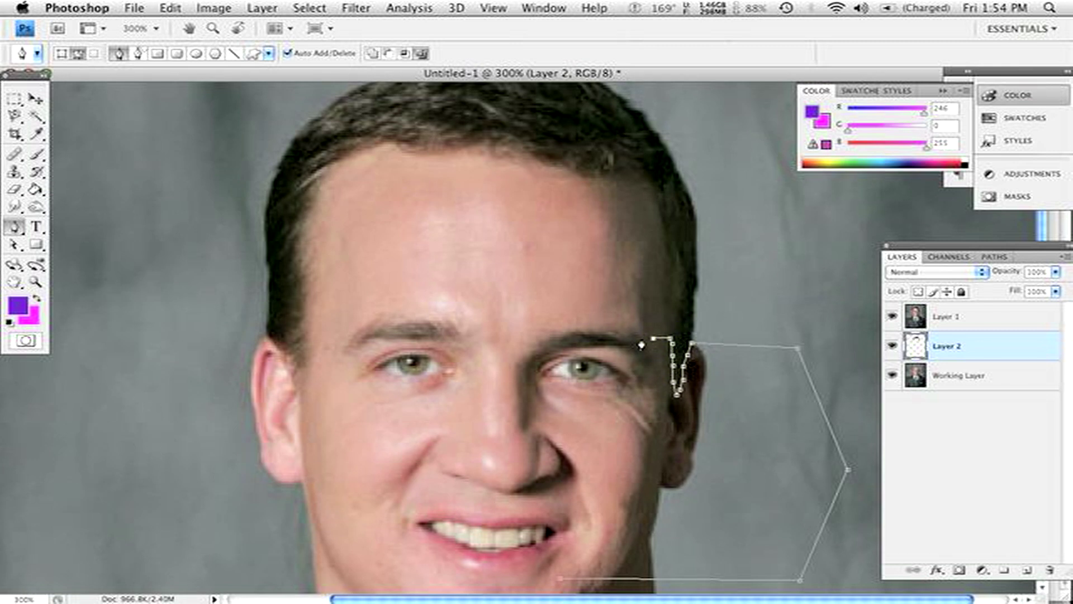
{"action": "left_click", "coordinate": [589, 339]}
{"action": "left_click", "coordinate": [559, 352]}
{"action": "left_click", "coordinate": [558, 526]}
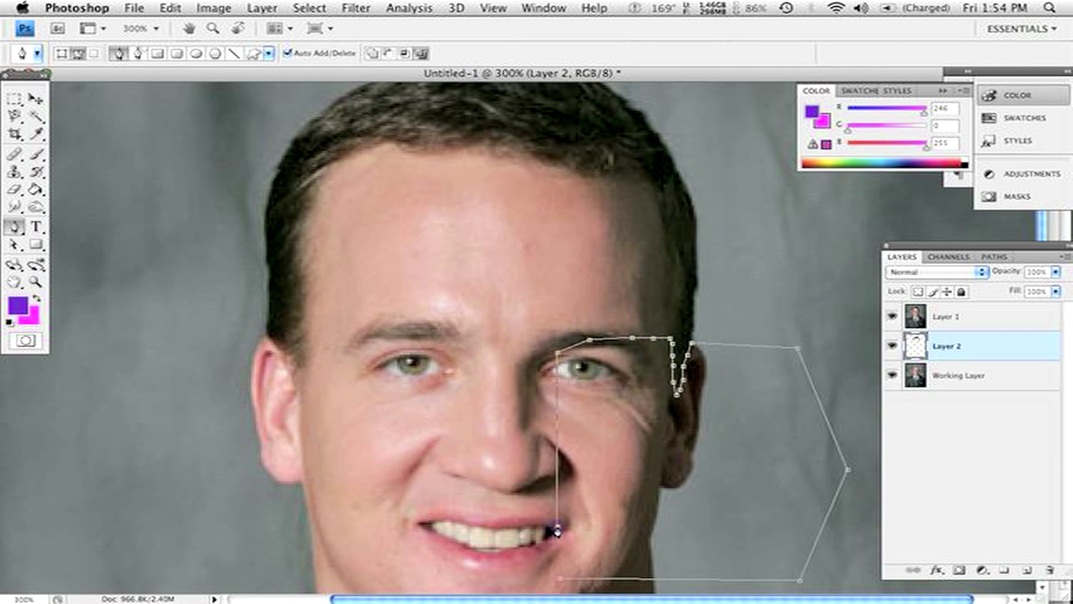
{"action": "left_click", "coordinate": [558, 576]}
Step: Turn the right-cheek path into a feathered selection
{"action": "right_click", "coordinate": [684, 472]}
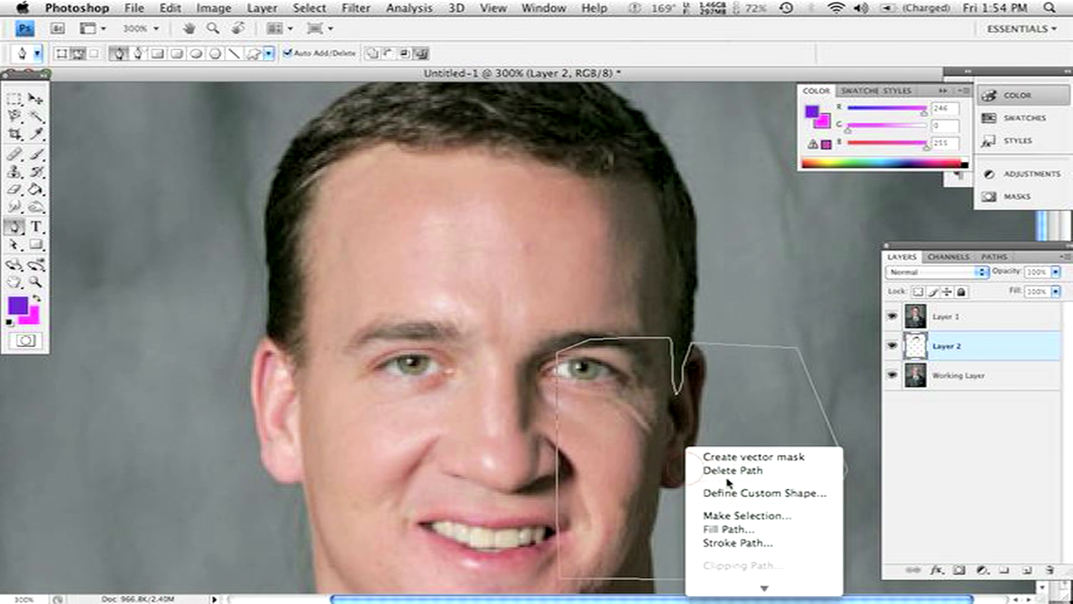
{"action": "left_click", "coordinate": [755, 514]}
{"action": "key", "text": "Return"}
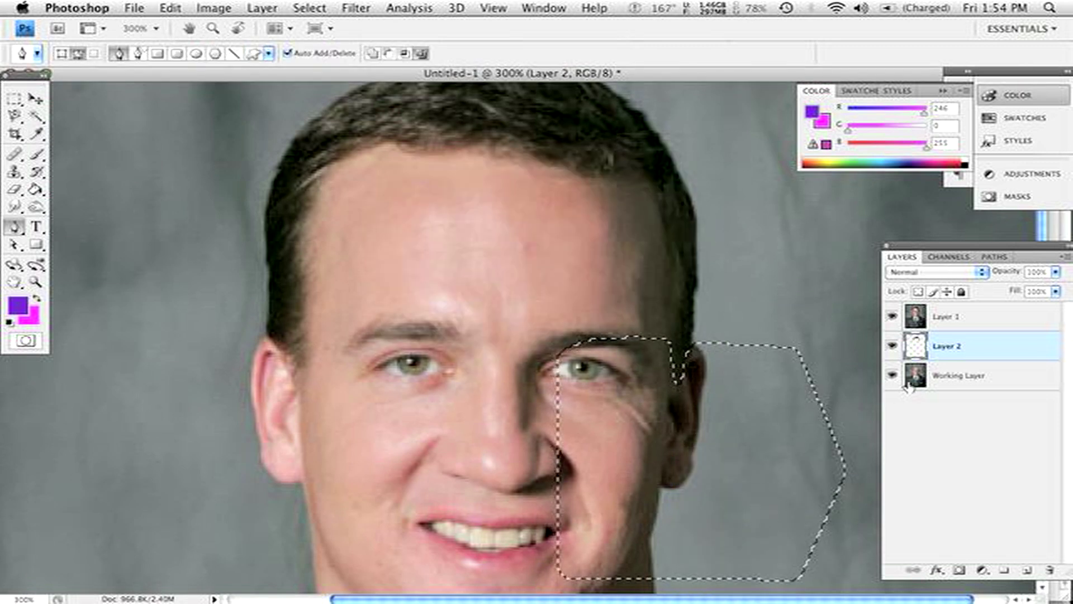
Step: Toggle Layer 1 to compare, leave it hidden, and clear the selection
{"action": "left_click", "coordinate": [892, 317]}
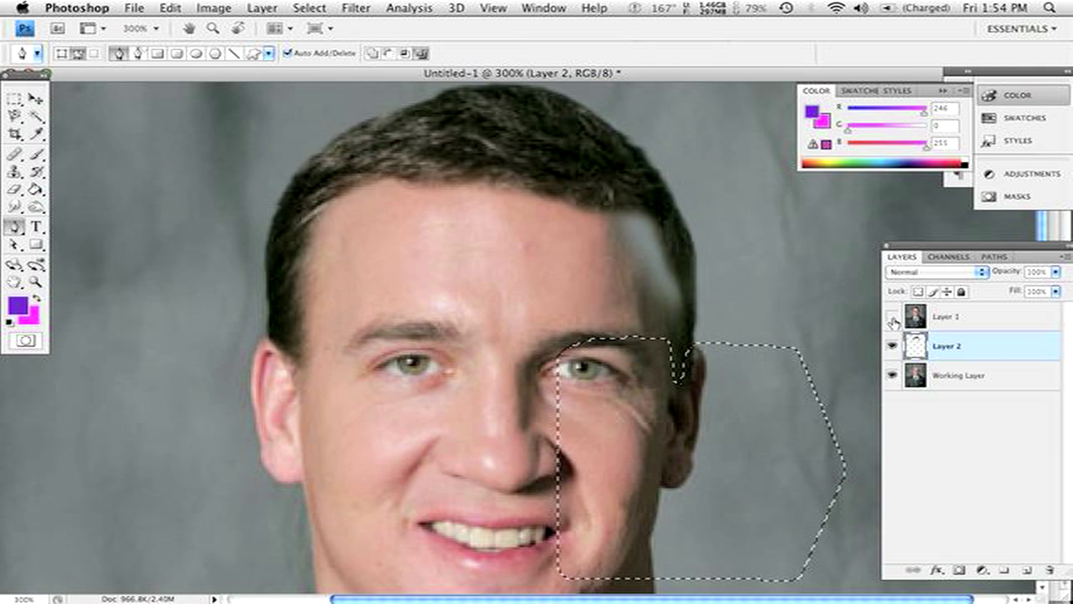
{"action": "left_click", "coordinate": [892, 317]}
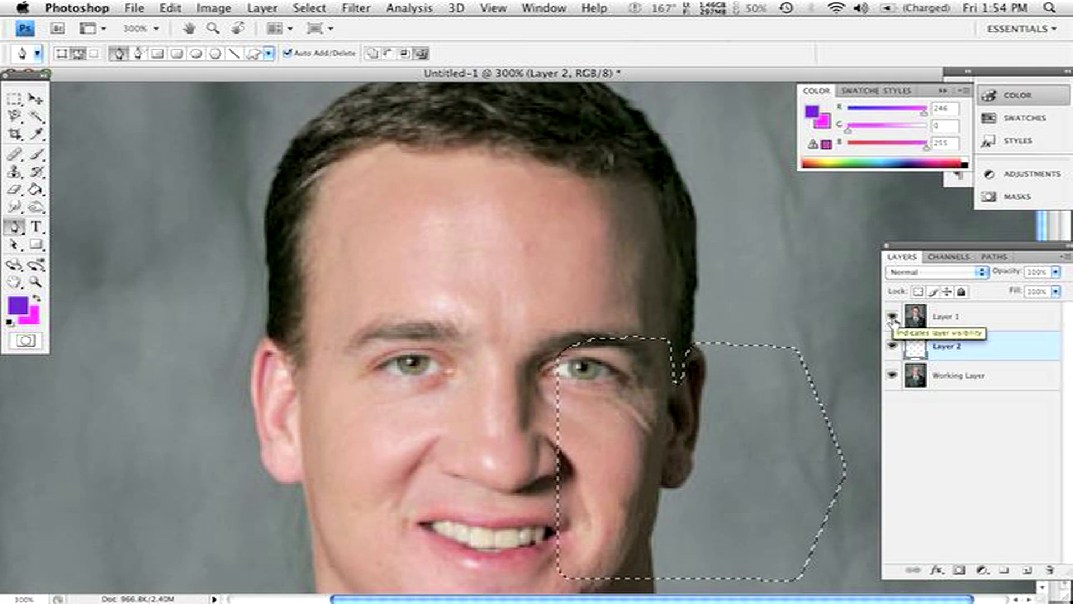
{"action": "left_click", "coordinate": [892, 317]}
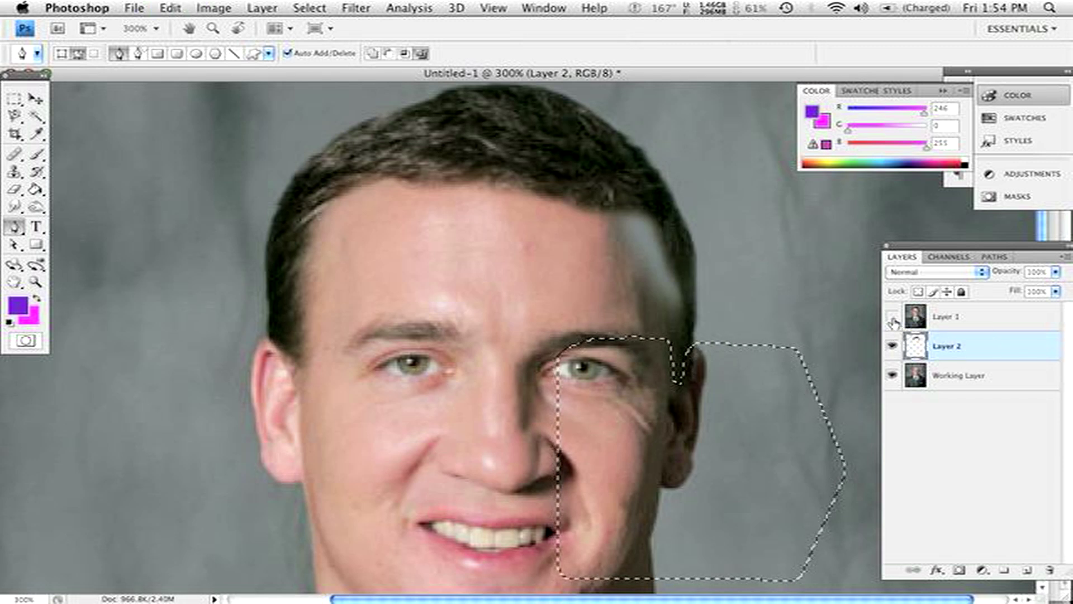
{"action": "key", "text": "super+d"}
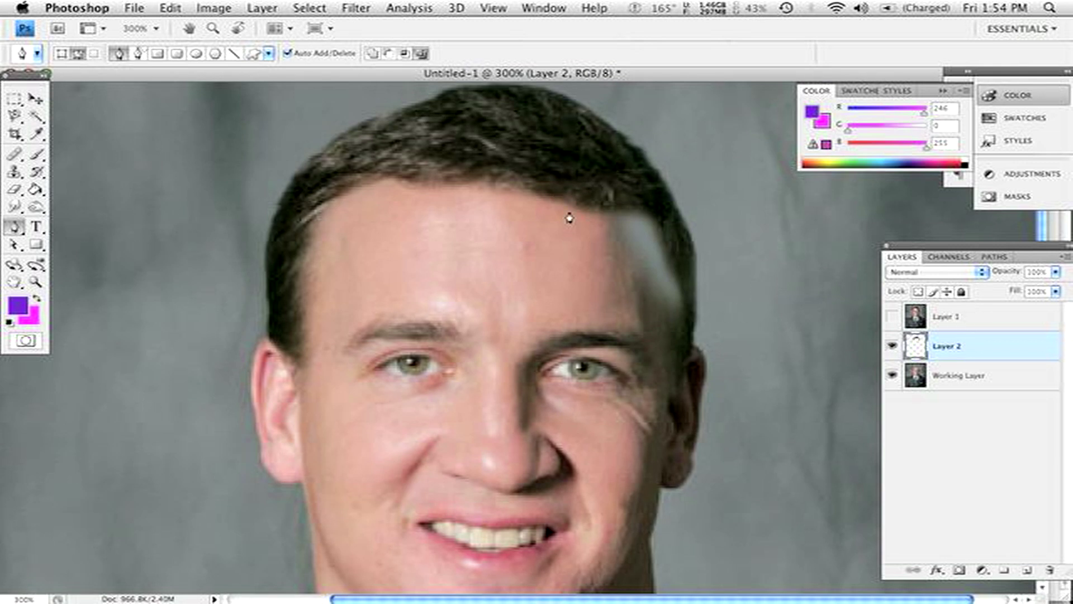
Step: Make Layer 1 active and hide it to reveal the bare temple gap
{"action": "left_click", "coordinate": [950, 317]}
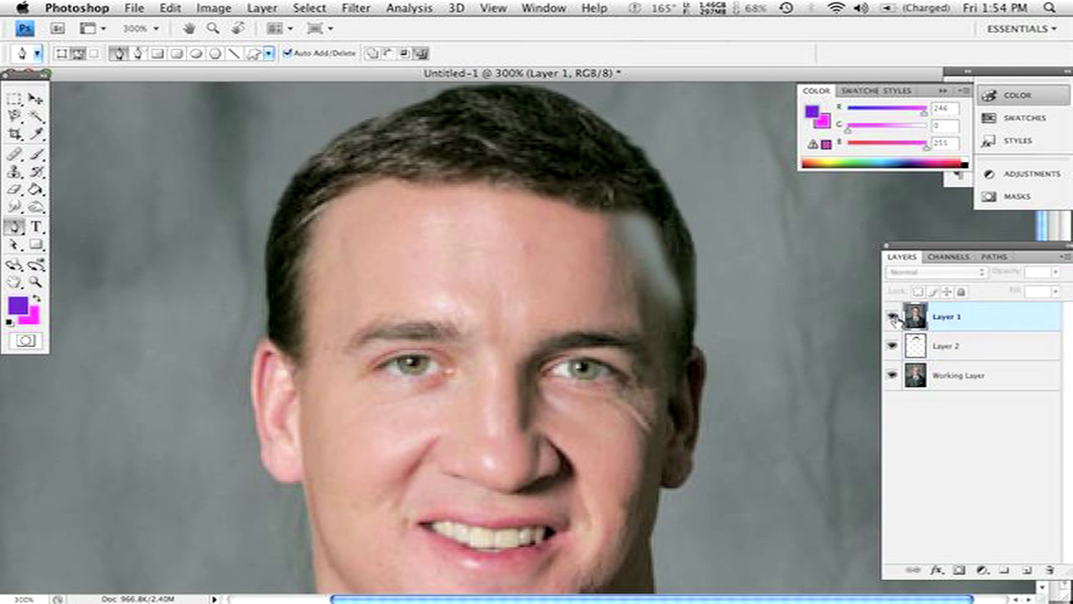
{"action": "left_click", "coordinate": [893, 317]}
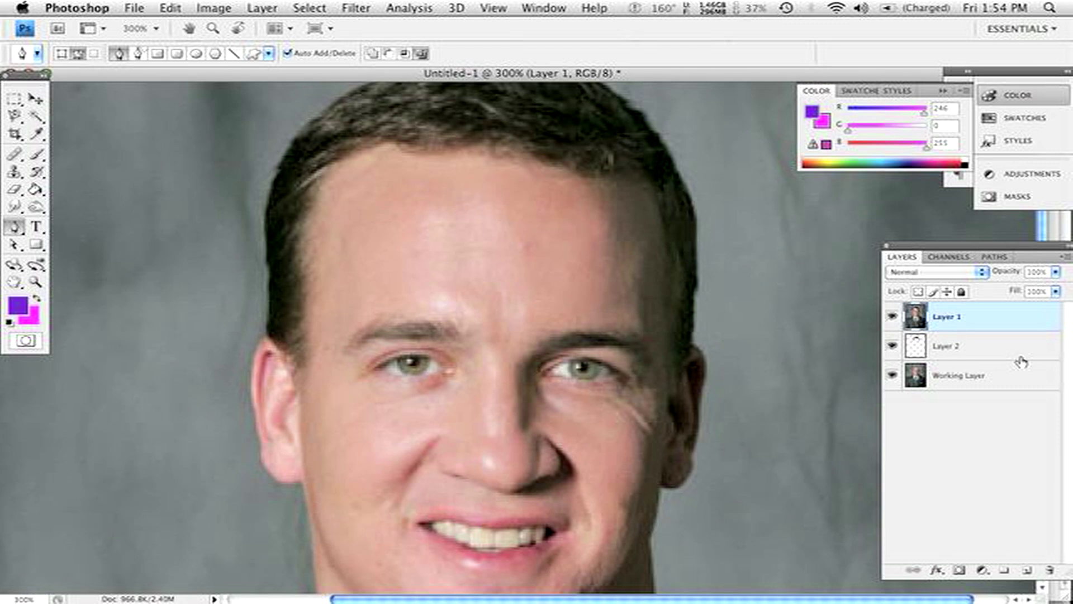
{"action": "left_click", "coordinate": [893, 317]}
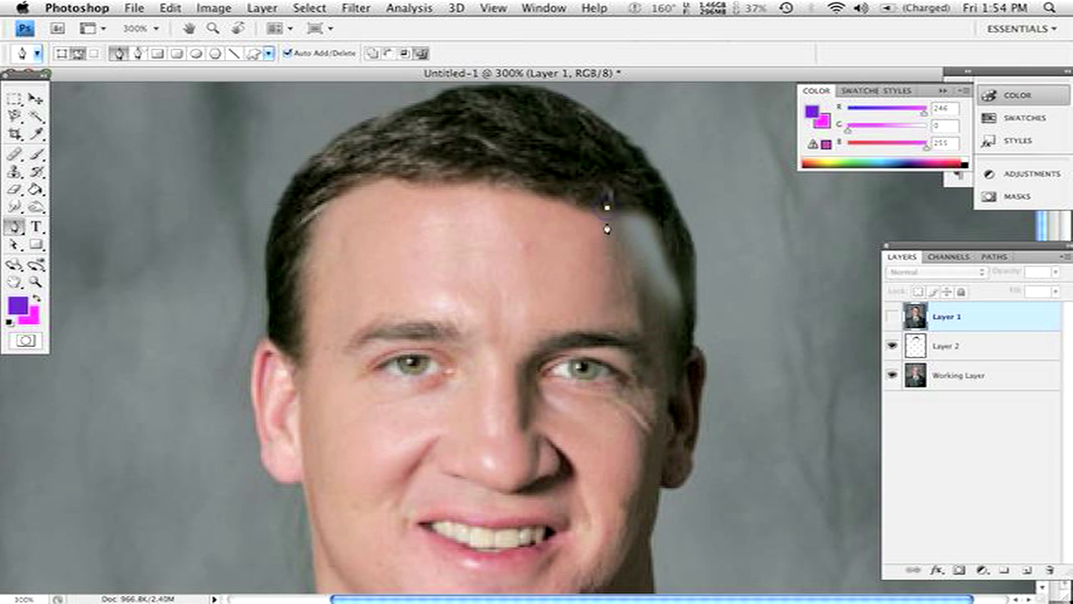
Step: Trace a closed Pen path around the bare grey patch at the right temple
{"action": "left_click", "coordinate": [618, 244]}
{"action": "left_click", "coordinate": [630, 281]}
{"action": "left_click", "coordinate": [659, 306]}
{"action": "left_click", "coordinate": [675, 327]}
{"action": "left_click_drag", "start_coordinate": [686, 322], "coordinate": [691, 319]}
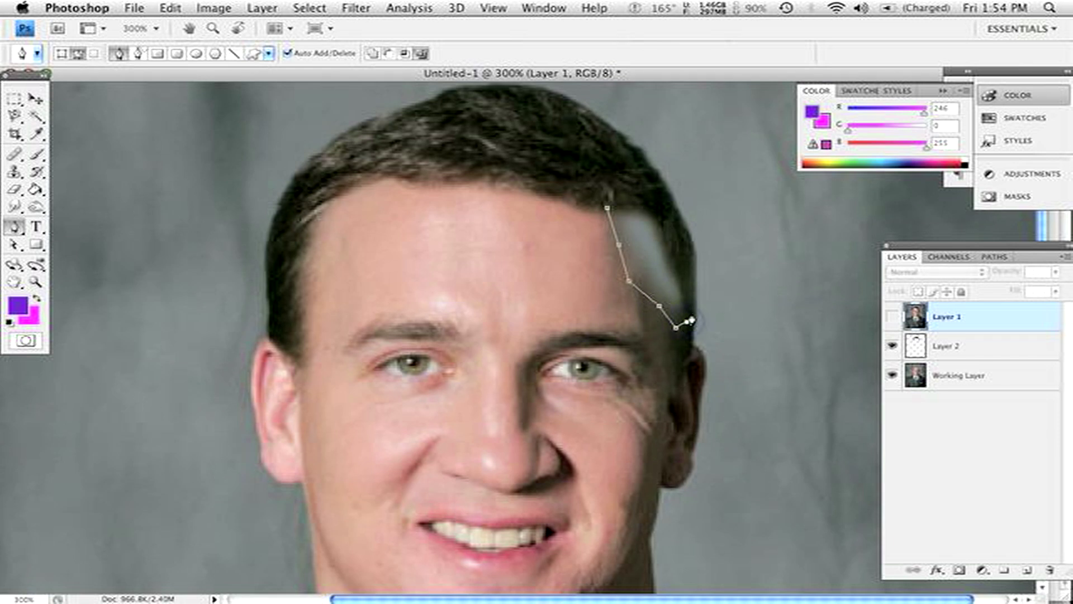
{"action": "left_click", "coordinate": [695, 286]}
{"action": "left_click", "coordinate": [698, 265]}
{"action": "left_click", "coordinate": [692, 247]}
{"action": "left_click", "coordinate": [679, 226]}
{"action": "left_click", "coordinate": [665, 208]}
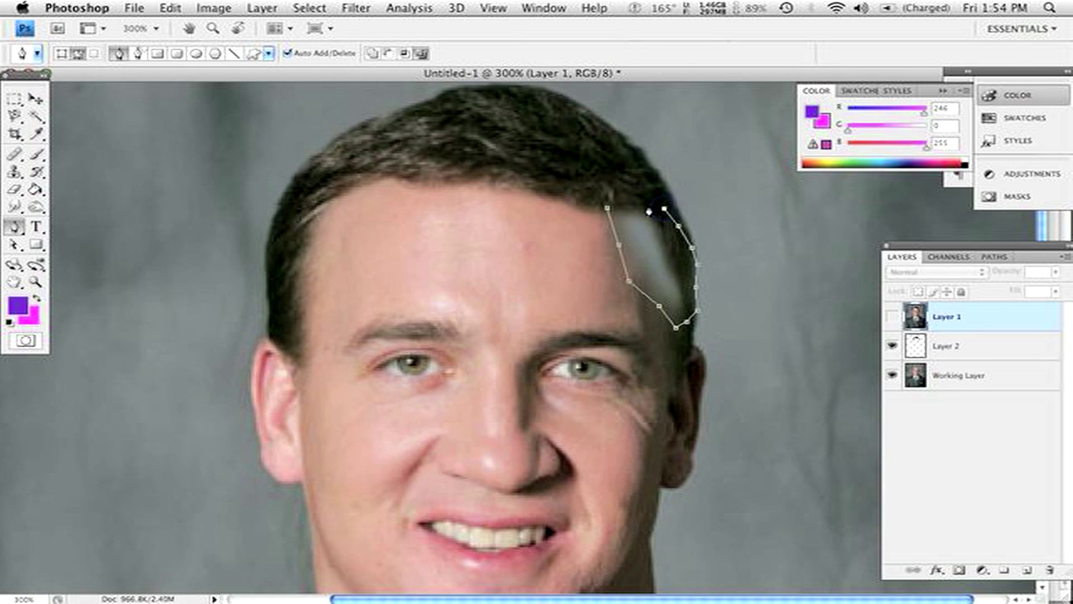
{"action": "left_click", "coordinate": [608, 205]}
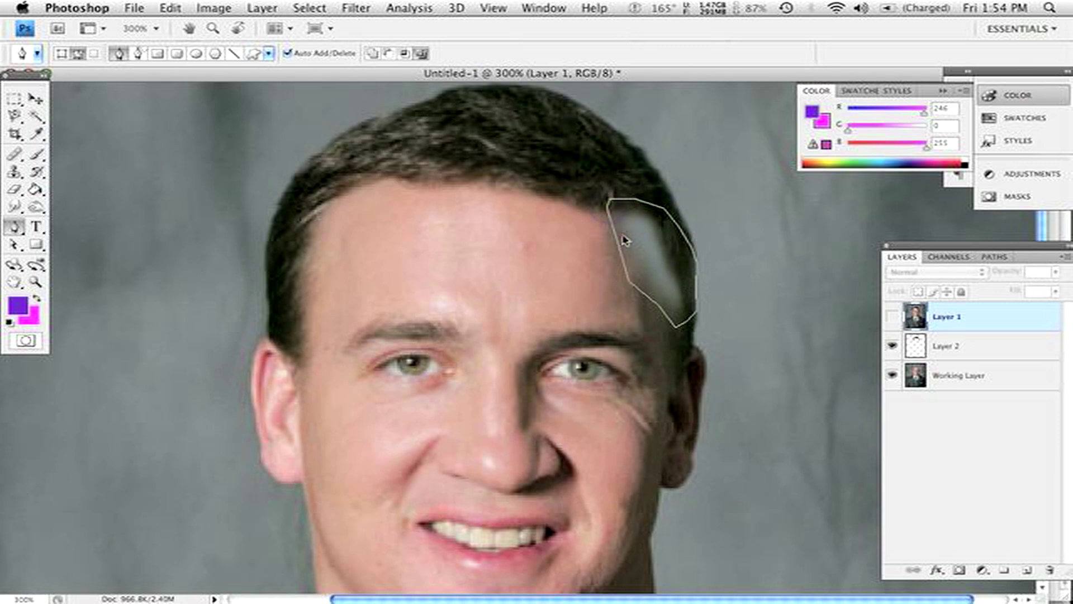
Step: Convert the temple path into a selection with a 5-pixel feather and show Layer 1 again
{"action": "right_click", "coordinate": [622, 235]}
{"action": "left_click", "coordinate": [678, 302]}
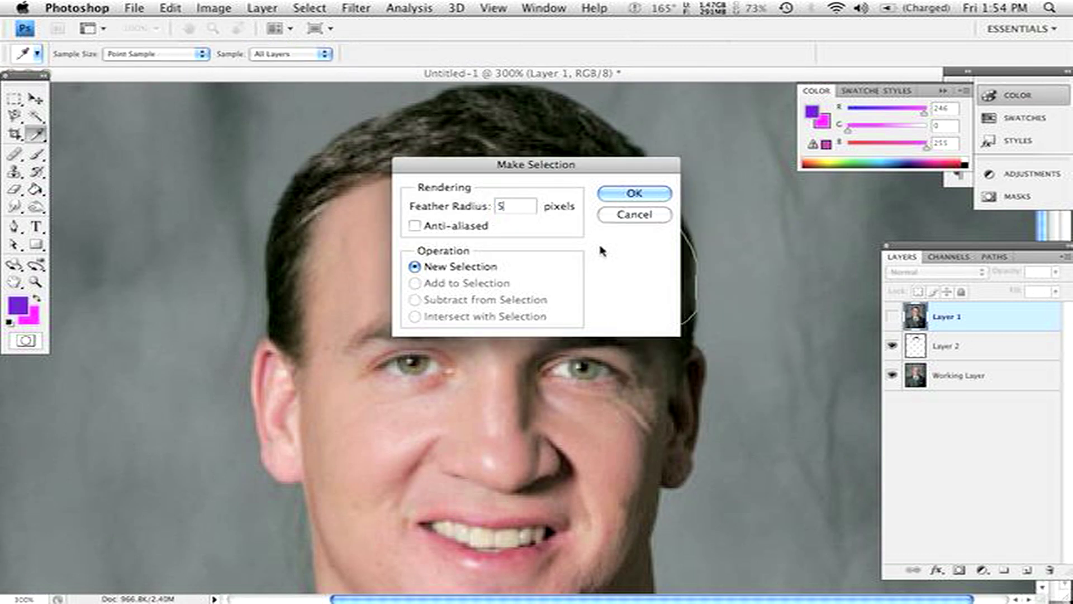
{"action": "key", "text": "Return"}
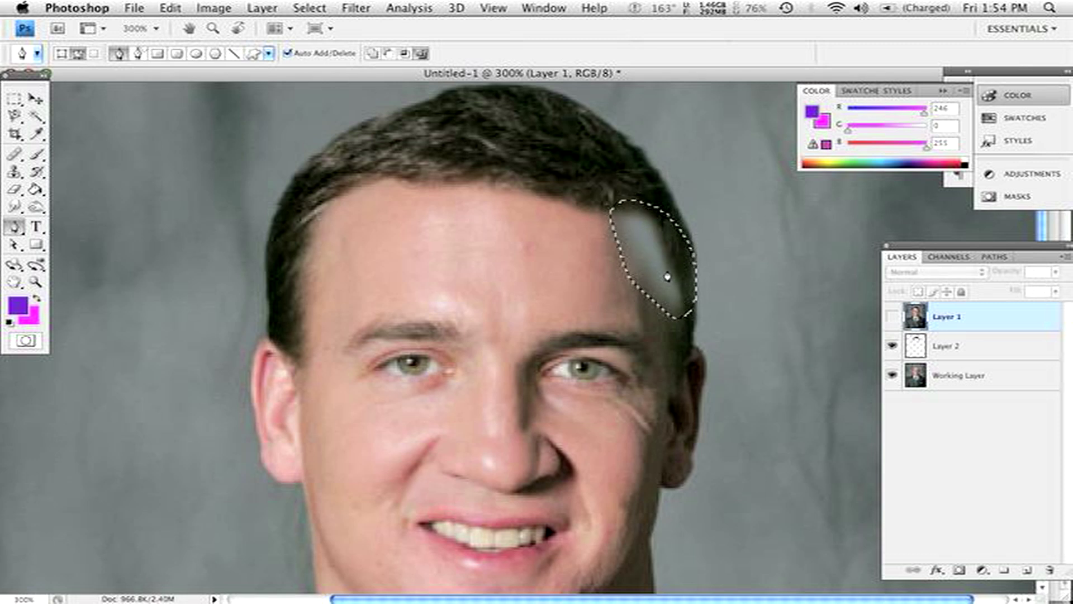
{"action": "left_click", "coordinate": [892, 319]}
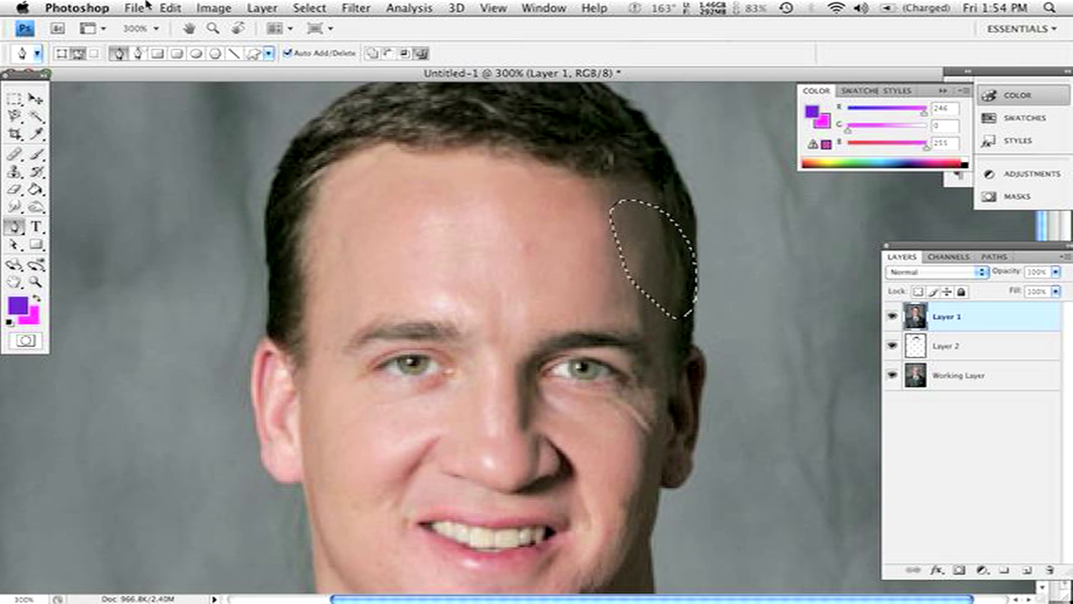
{"action": "left_click", "coordinate": [171, 8]}
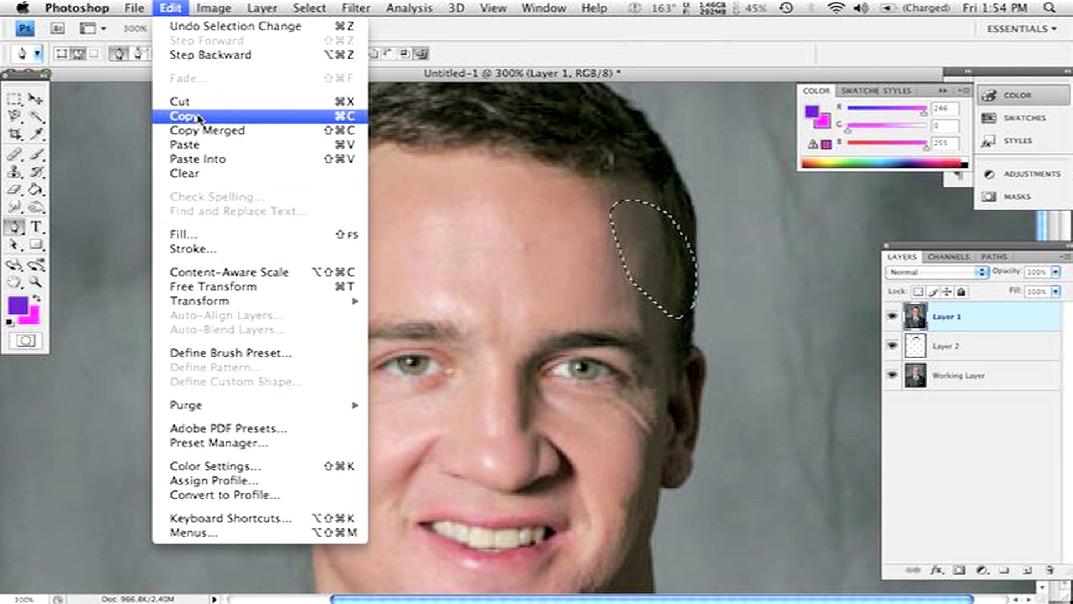
Step: Copy the selected temple hair, paste it as Layer 3, and move it below Layer 1
{"action": "left_click", "coordinate": [185, 115]}
{"action": "left_click", "coordinate": [168, 8]}
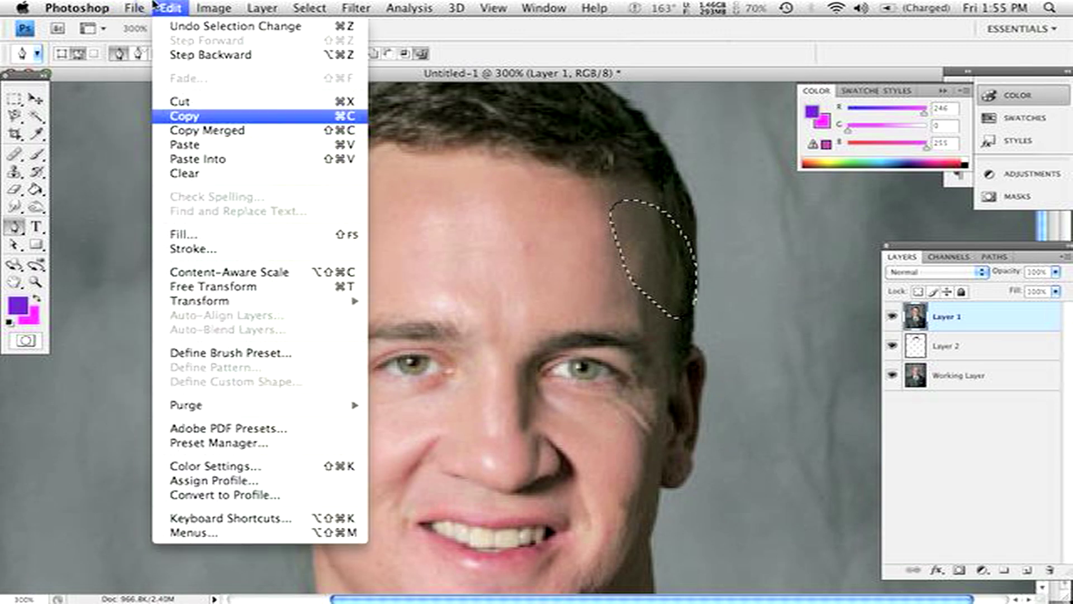
{"action": "left_click", "coordinate": [188, 145]}
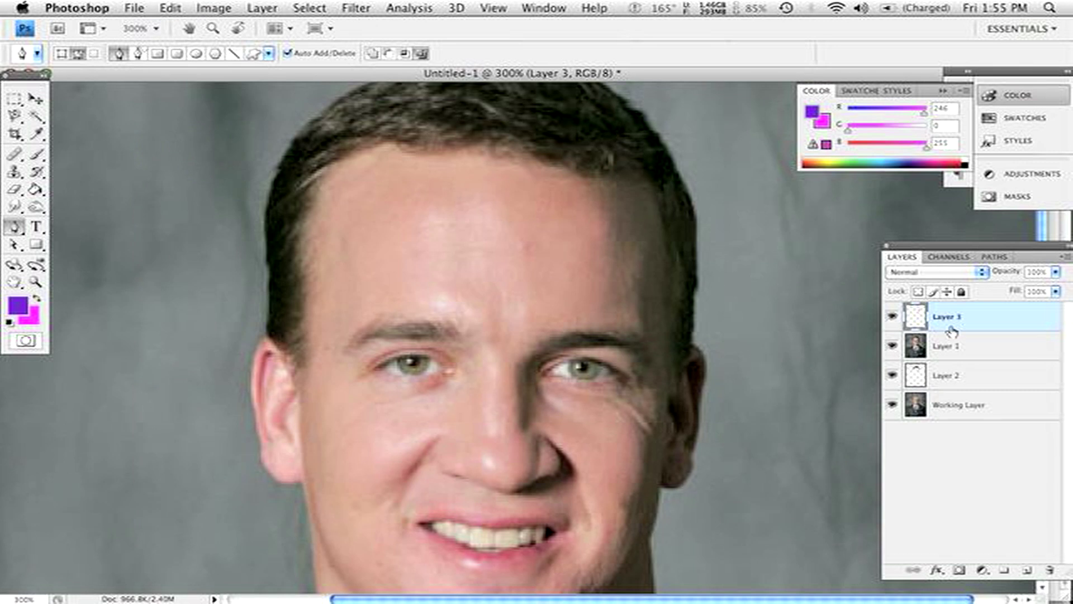
{"action": "left_click", "coordinate": [893, 346]}
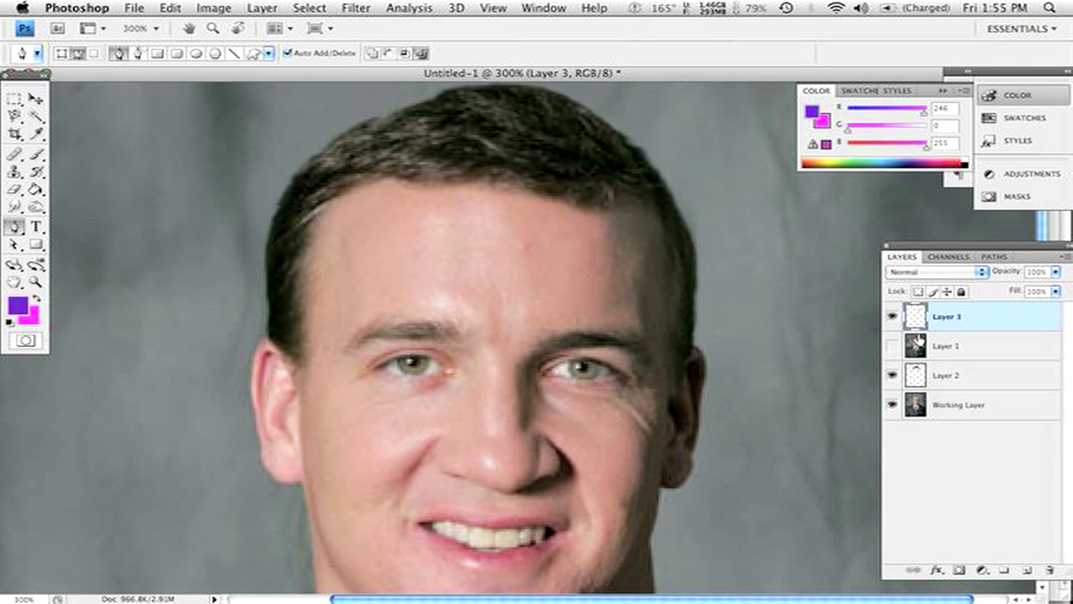
{"action": "left_click", "coordinate": [893, 316]}
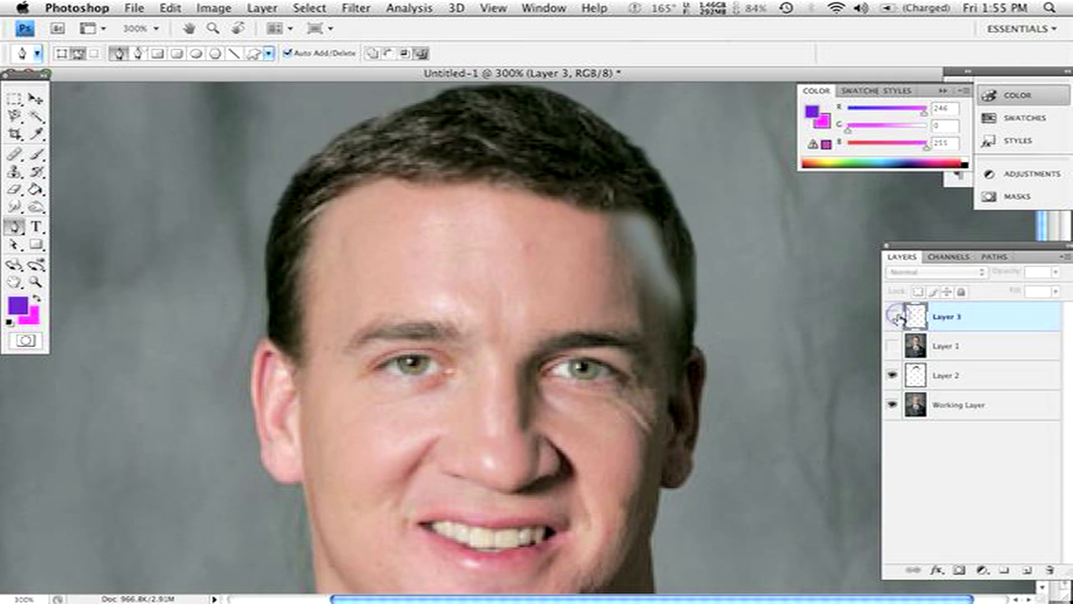
{"action": "left_click_drag", "start_coordinate": [901, 320], "coordinate": [947, 359]}
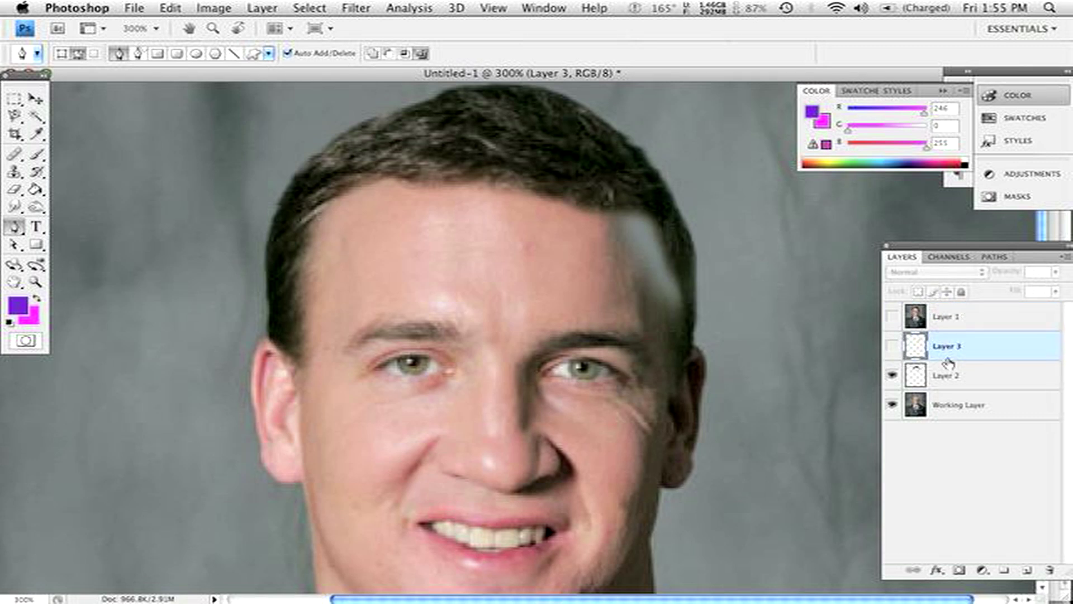
Step: Toggle Layer 3's visibility to compare the patch, ending with it shown
{"action": "left_click", "coordinate": [893, 349]}
{"action": "left_click", "coordinate": [893, 348]}
{"action": "left_click", "coordinate": [892, 348]}
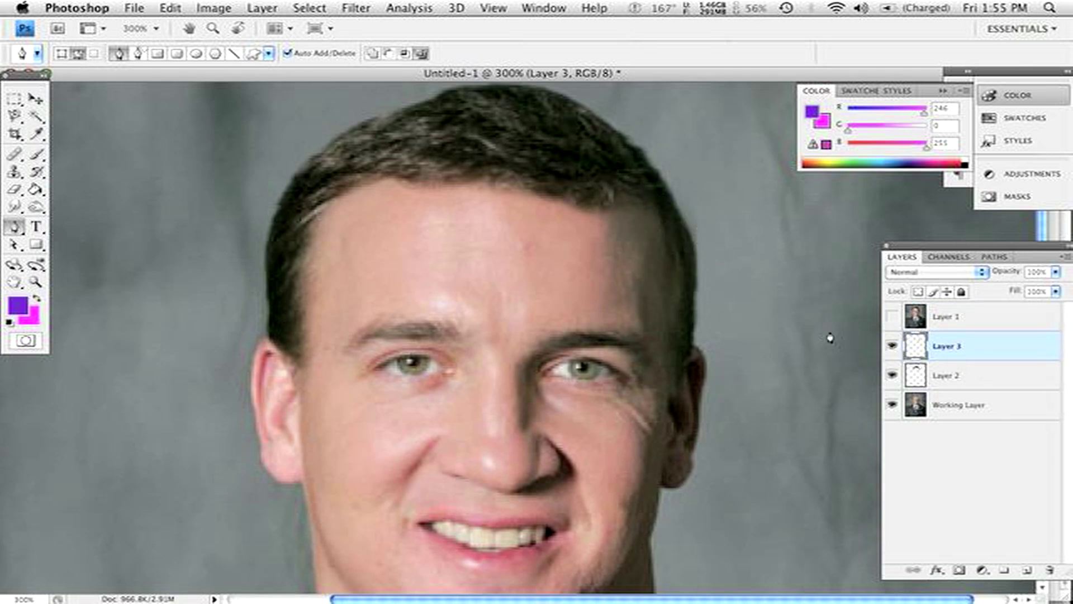
{"action": "left_click", "coordinate": [892, 347]}
{"action": "left_click", "coordinate": [892, 348]}
{"action": "left_click", "coordinate": [889, 349]}
{"action": "left_click", "coordinate": [892, 347]}
Step: Nudge the Layer 3 hair patch slightly left with the Move tool to fill the gap
{"action": "left_click", "coordinate": [35, 99]}
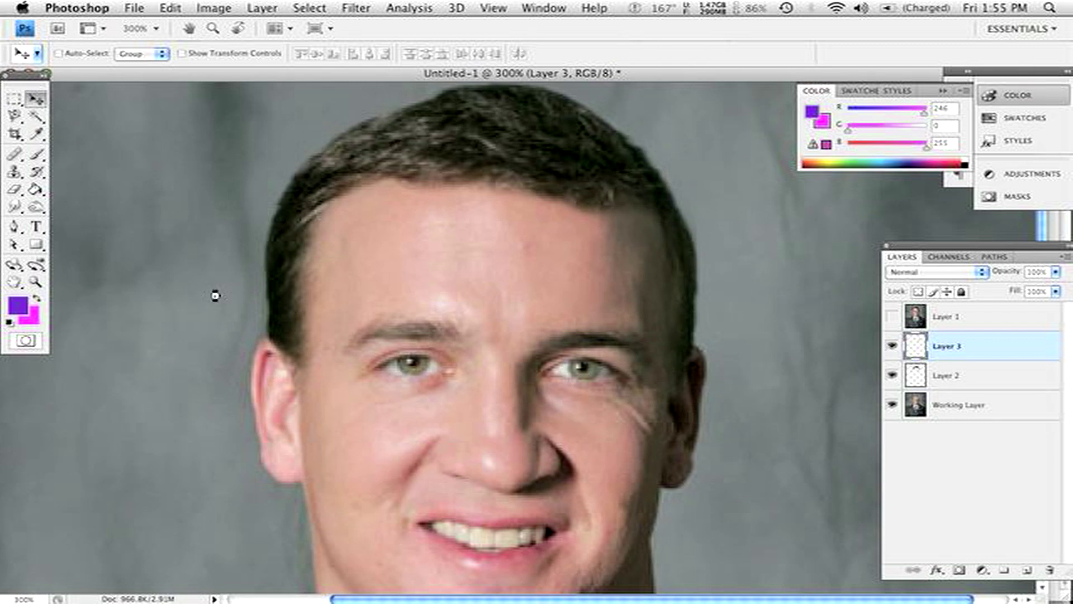
{"action": "key", "text": "Left"}
{"action": "key", "text": "Left"}
{"action": "key", "text": "Left"}
{"action": "key", "text": "Left"}
{"action": "key", "text": "Left"}
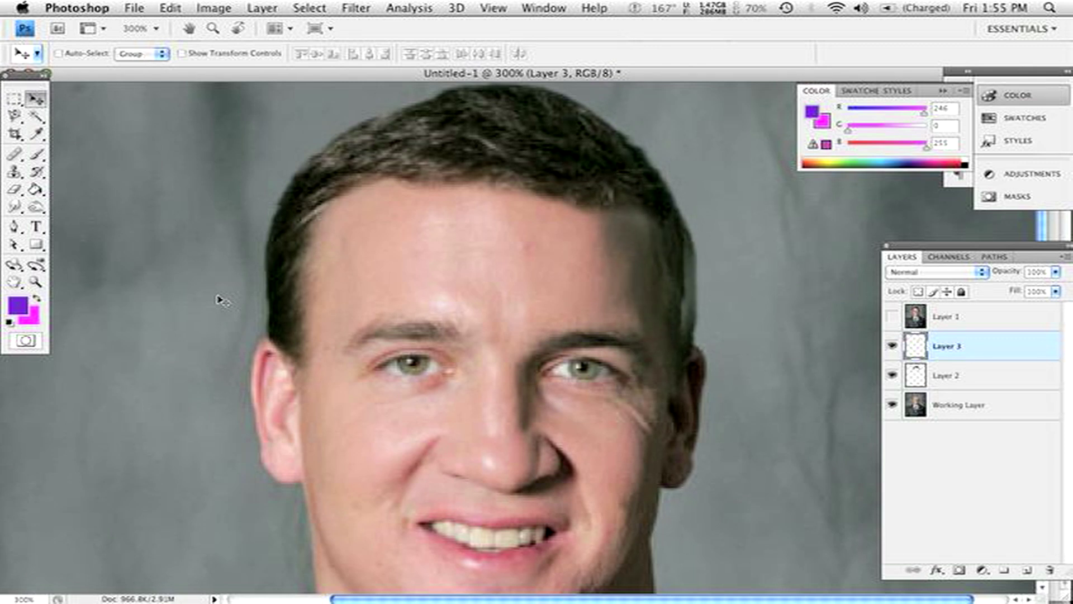
{"action": "key", "text": "Left"}
{"action": "key", "text": "Left"}
{"action": "key", "text": "Left"}
{"action": "key", "text": "Left"}
{"action": "key", "text": "Right"}
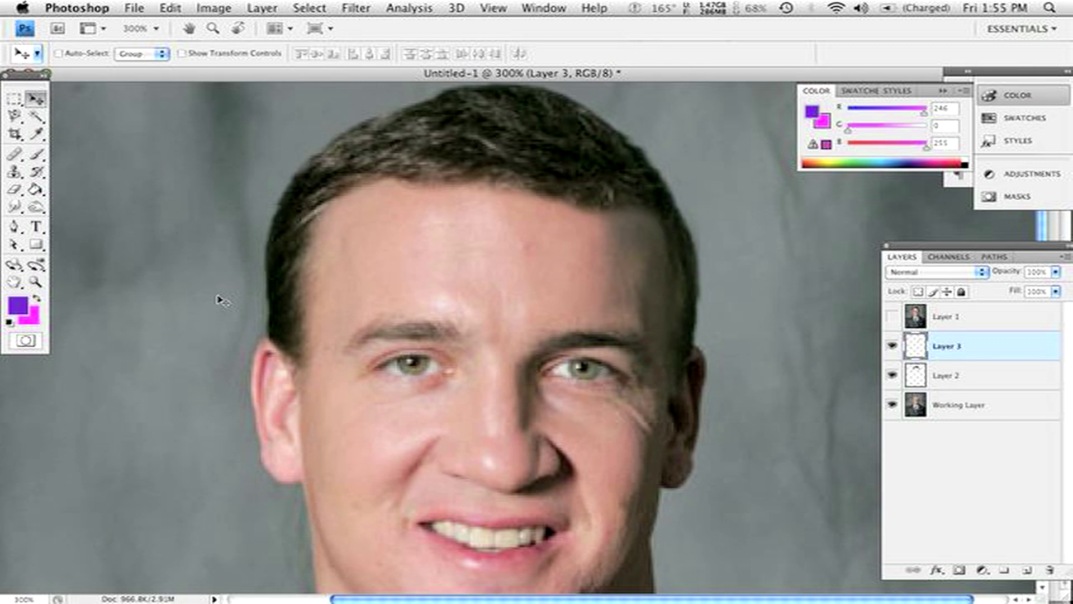
{"action": "key", "text": "Left"}
{"action": "key", "text": "Left"}
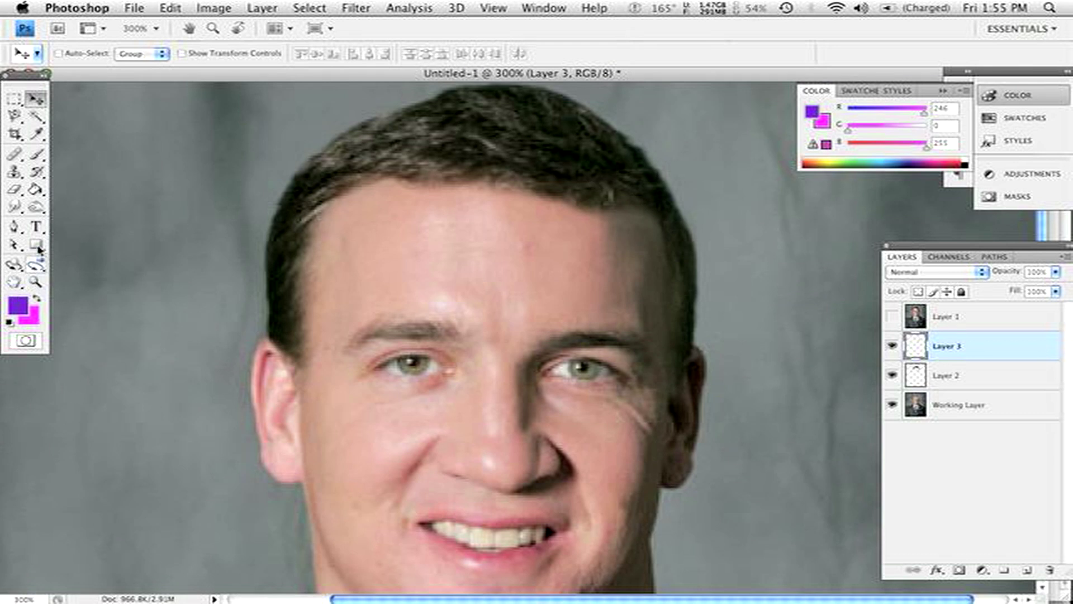
{"action": "left_click", "coordinate": [38, 284]}
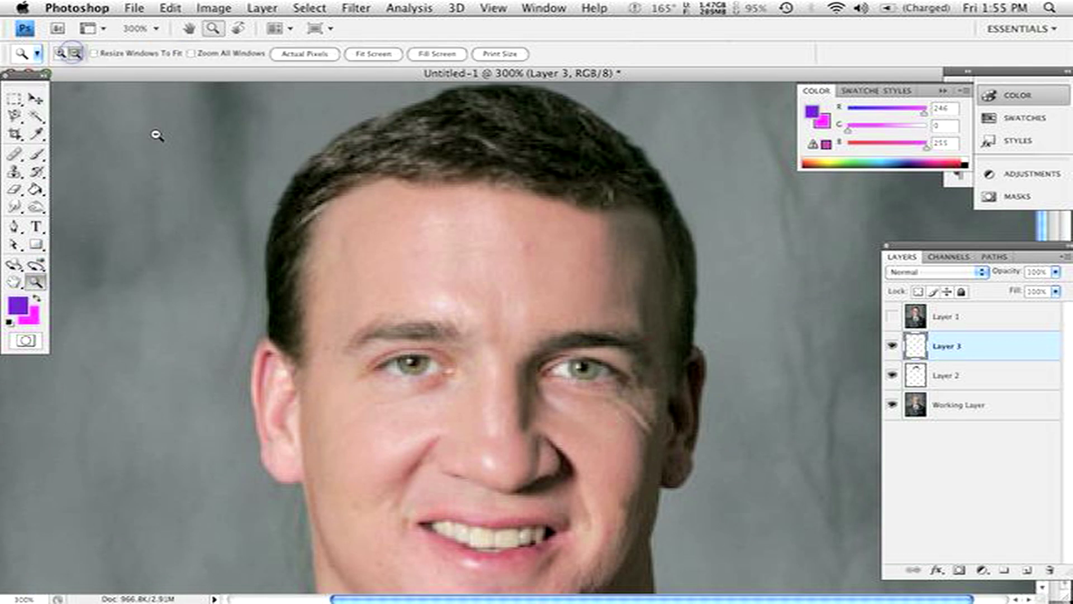
Step: Zoom out to 100% to see the whole portrait and toggle Layer 1 to compare hairlines
{"action": "left_click", "coordinate": [223, 253], "text": "alt"}
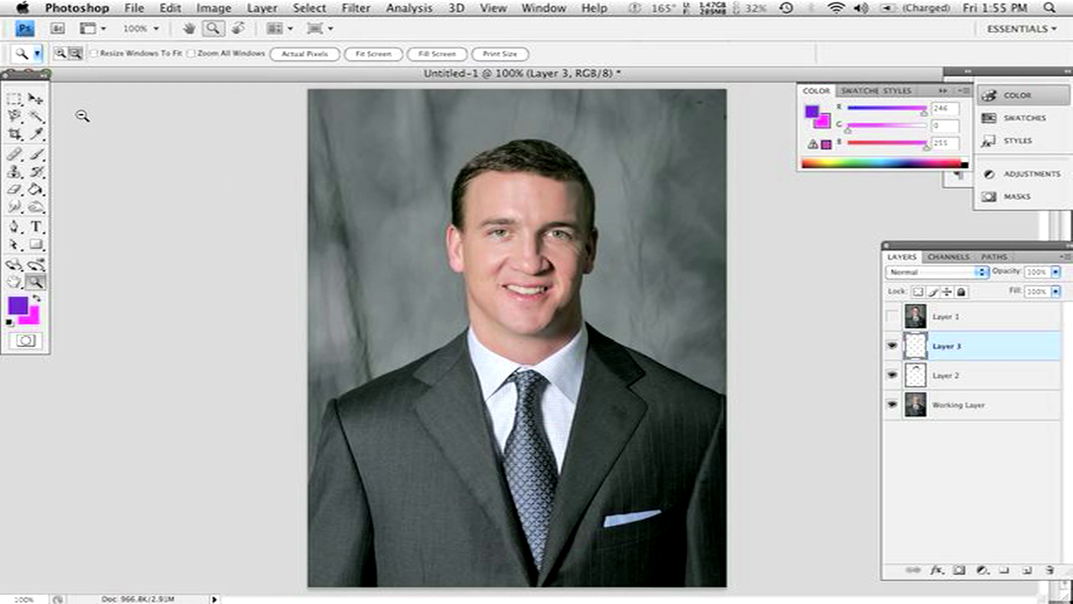
{"action": "left_click", "coordinate": [35, 99]}
{"action": "left_click", "coordinate": [892, 317]}
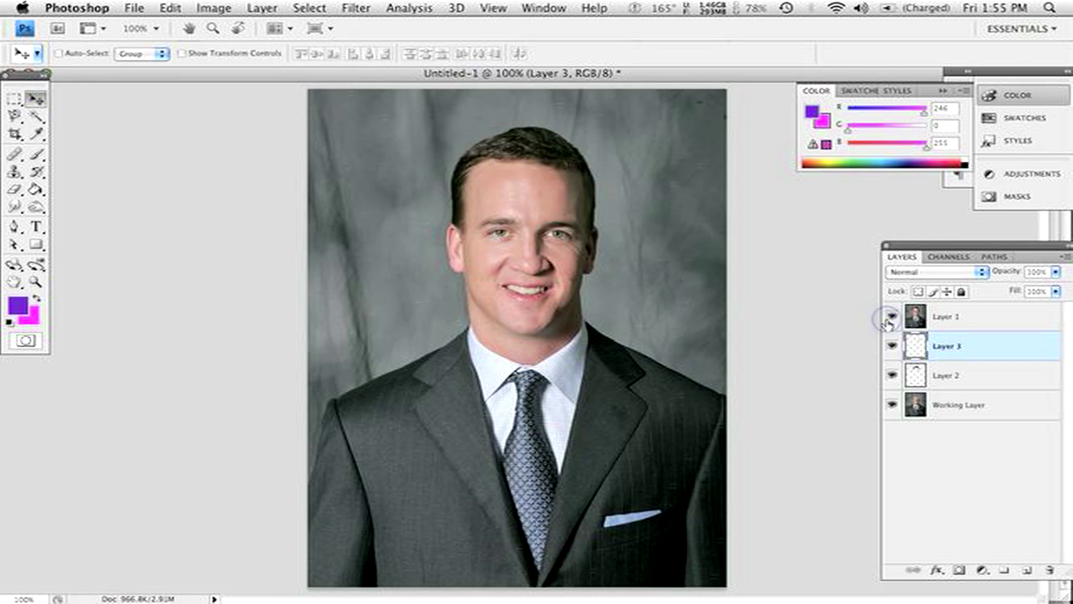
{"action": "left_click", "coordinate": [892, 317]}
{"action": "left_click", "coordinate": [892, 317]}
{"action": "left_click", "coordinate": [892, 317]}
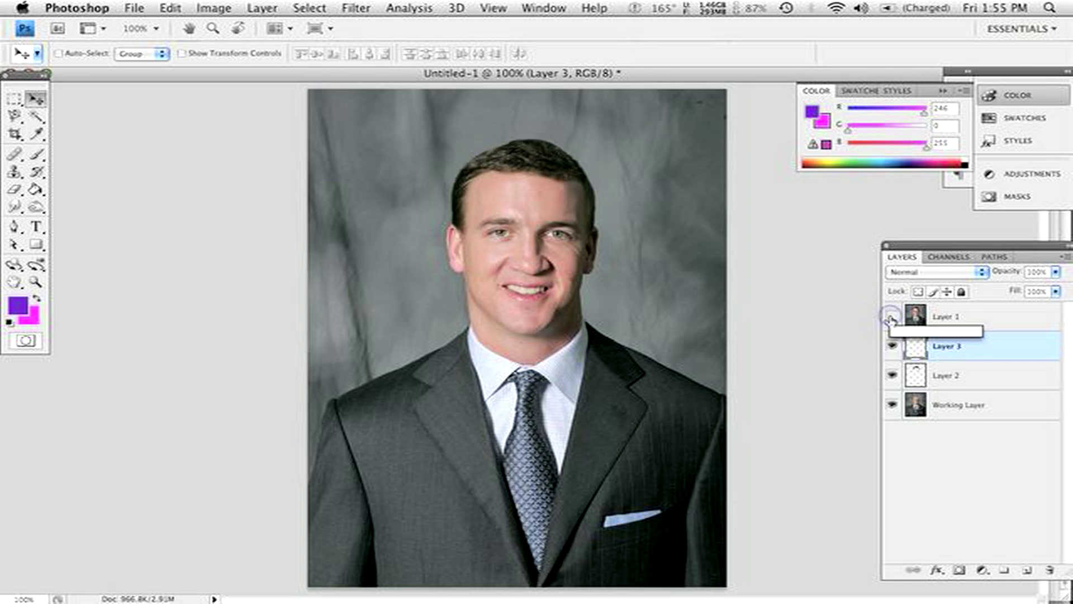
{"action": "left_click", "coordinate": [892, 317]}
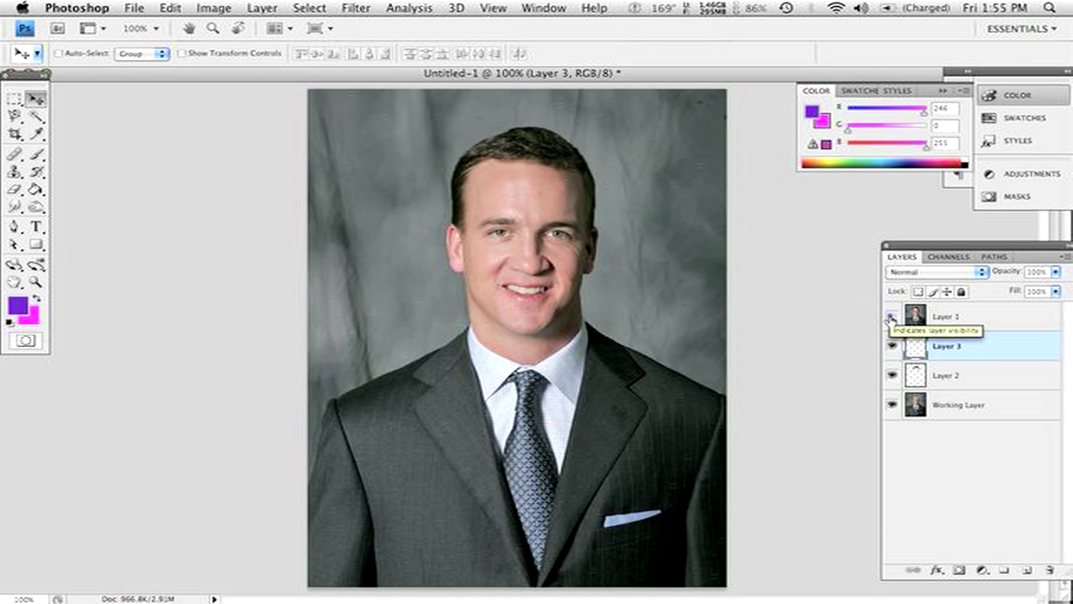
{"action": "left_click", "coordinate": [892, 317]}
{"action": "left_click", "coordinate": [892, 316]}
{"action": "left_click", "coordinate": [892, 317]}
{"action": "left_click", "coordinate": [892, 317]}
{"action": "left_click", "coordinate": [892, 317]}
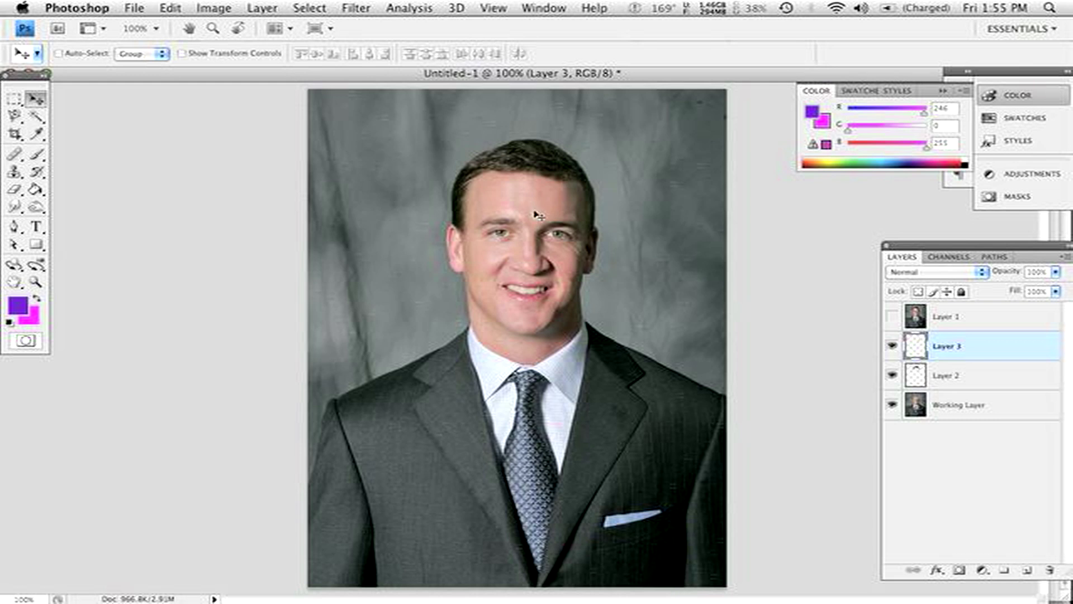
Step: Keep flipping Layer 1 on and off, finishing with the lowered hairline version showing
{"action": "left_click", "coordinate": [893, 316]}
{"action": "left_click", "coordinate": [892, 317]}
{"action": "left_click", "coordinate": [892, 317]}
{"action": "left_click", "coordinate": [892, 316]}
{"action": "left_click", "coordinate": [893, 317]}
{"action": "left_click", "coordinate": [893, 317]}
{"action": "left_click", "coordinate": [893, 317]}
{"action": "left_click", "coordinate": [893, 317]}
{"action": "left_click", "coordinate": [893, 317]}
{"action": "left_click", "coordinate": [892, 317]}
{"action": "left_click", "coordinate": [892, 317]}
{"action": "left_click", "coordinate": [892, 316]}
{"action": "left_click", "coordinate": [893, 317]}
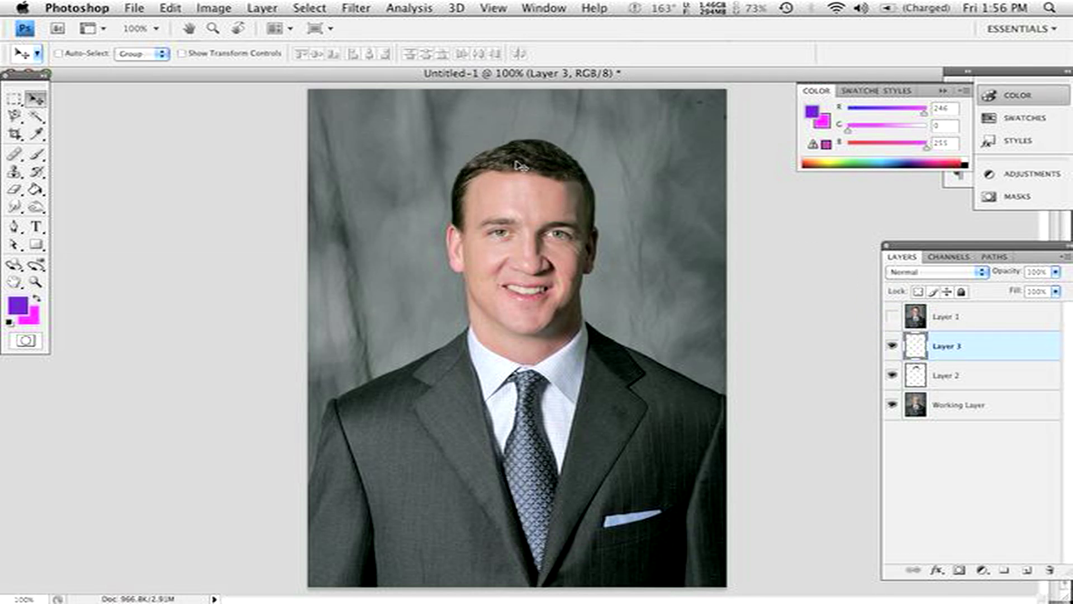